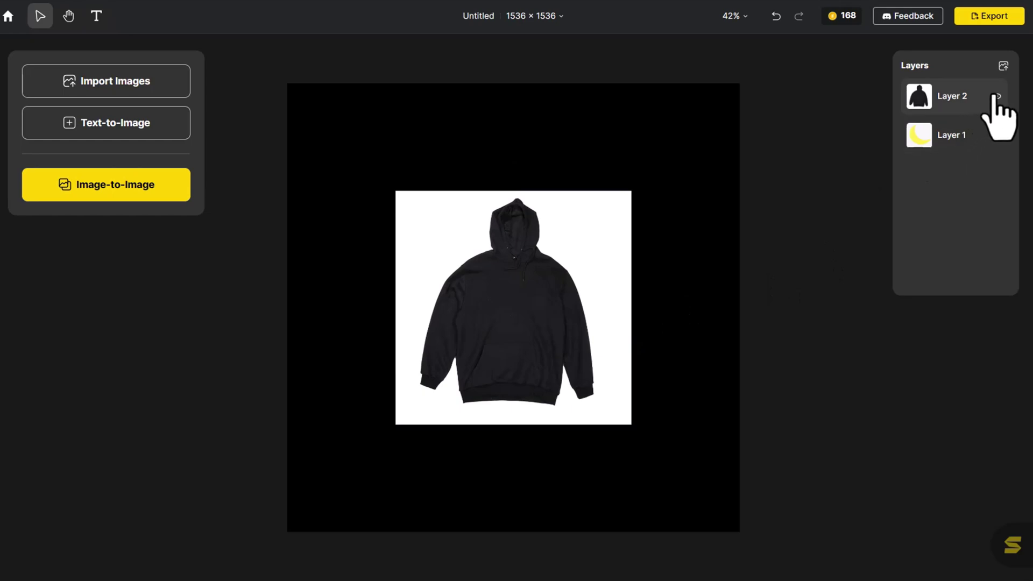
Hide the hoodie layer and remove the background from the moon image.
click(996, 96)
click(537, 259)
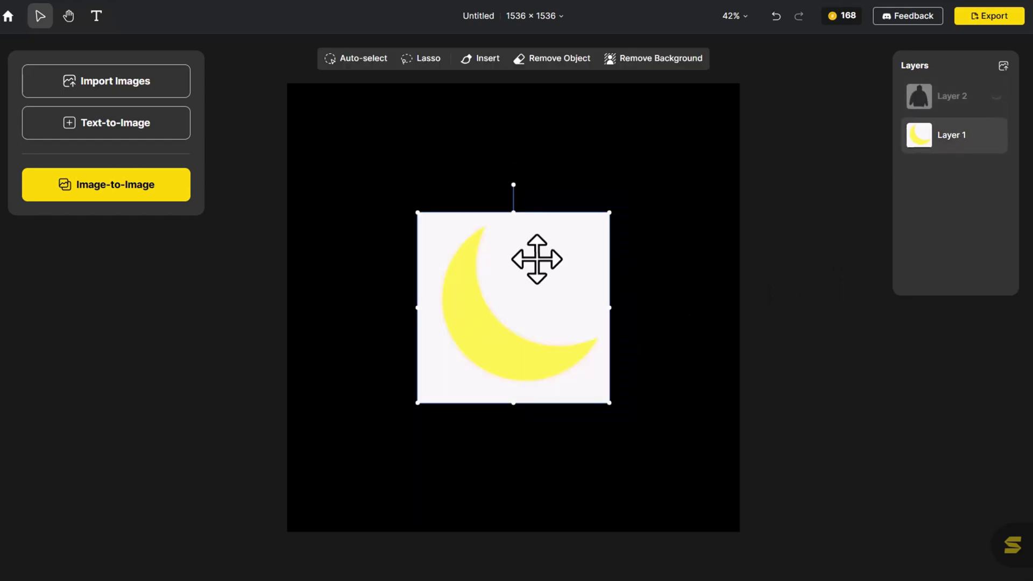
click(620, 60)
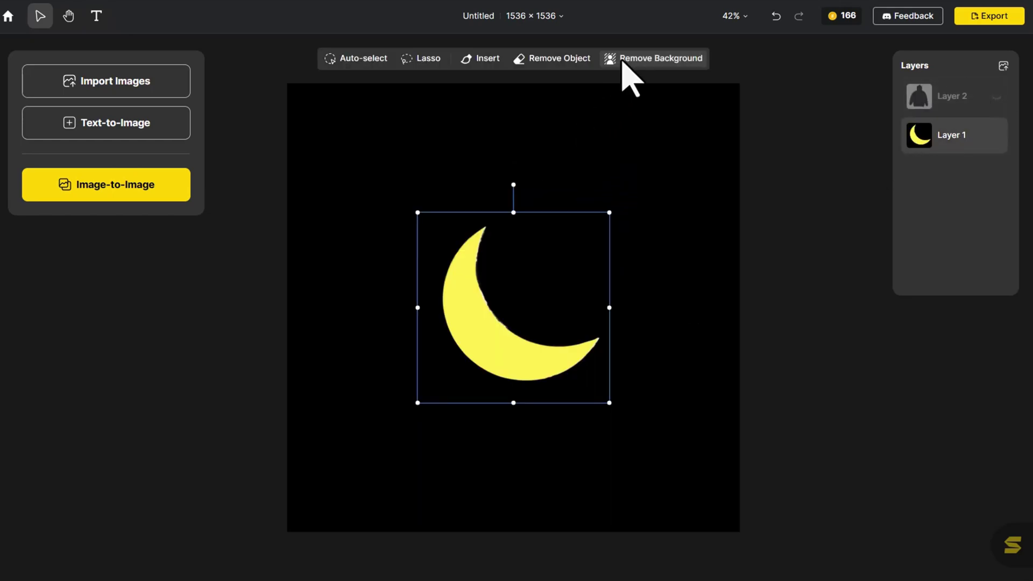
click(311, 214)
Restyle the moon with Image-to-Image in the Delicate Aquarelle style and place the first result on the canvas.
click(146, 186)
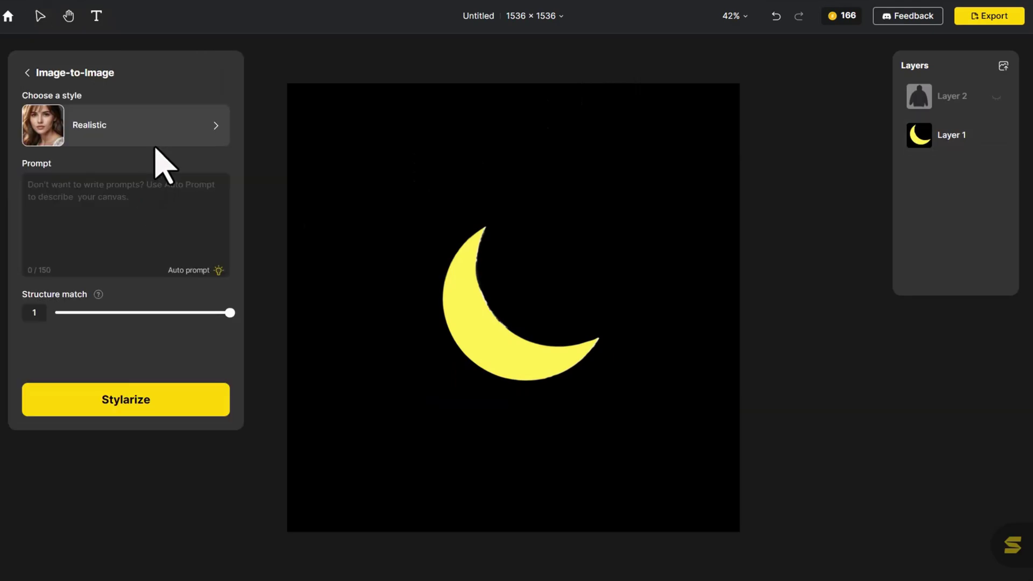
click(156, 144)
scroll(157, 204, down, 10)
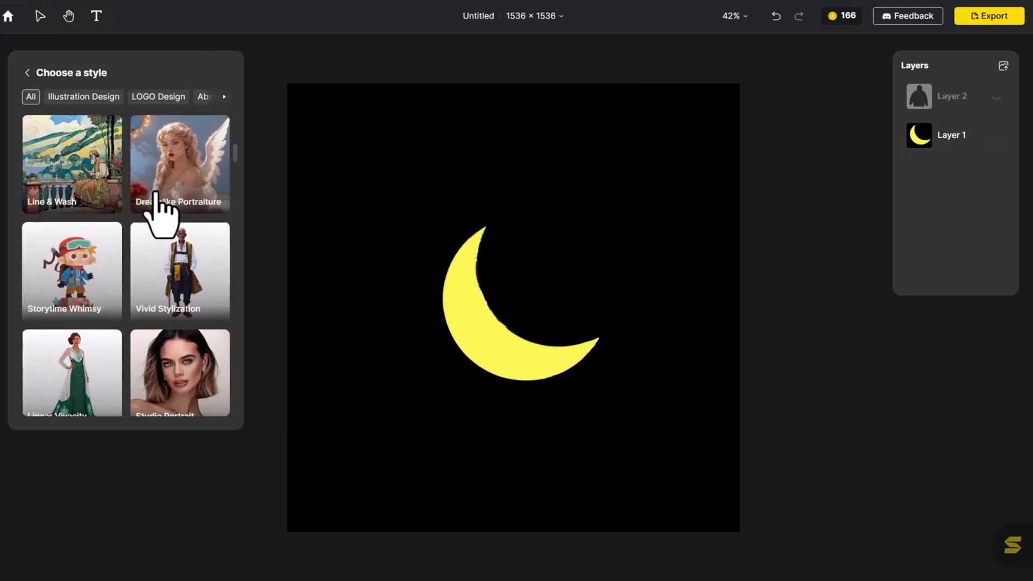
scroll(156, 212, down, 4)
click(174, 272)
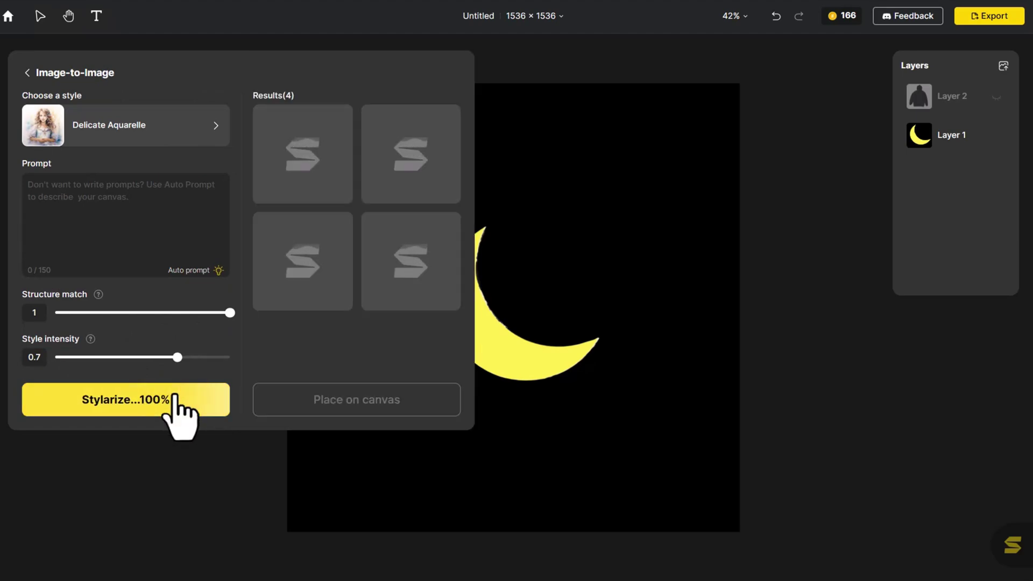
click(269, 188)
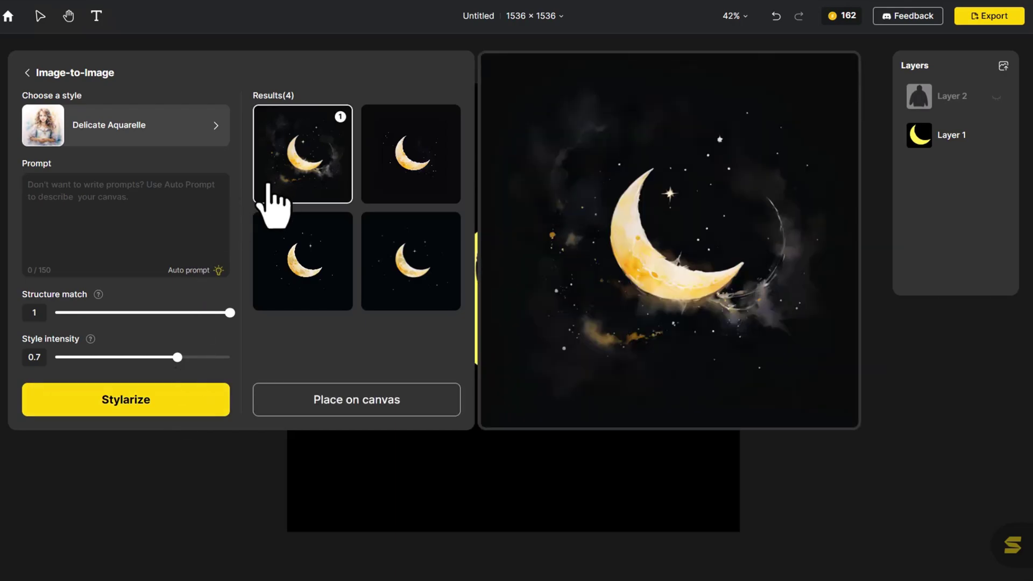
click(300, 393)
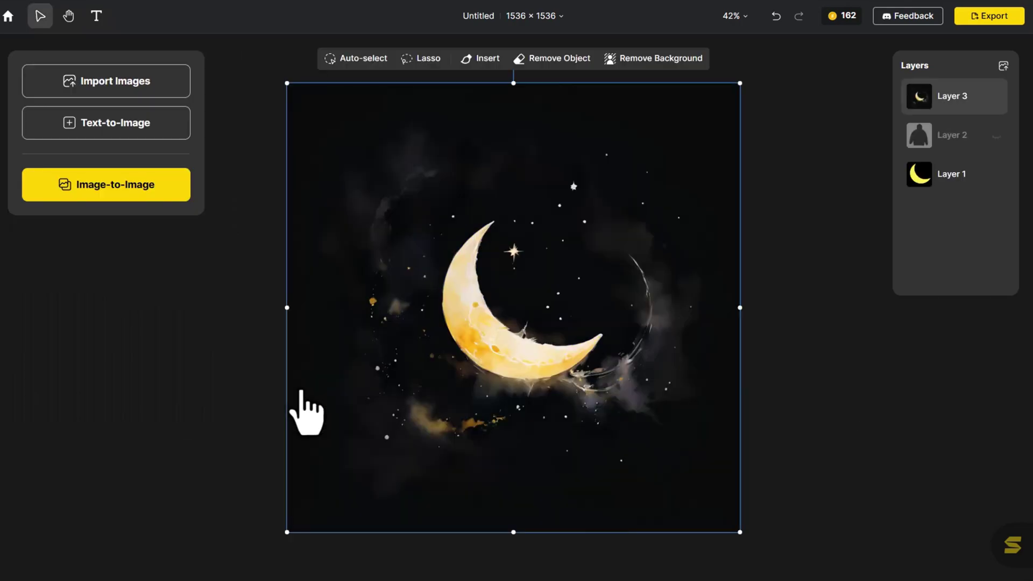
Insert a "watercolor star" at the moon's upper tip and put the third generated variant on the canvas.
click(479, 58)
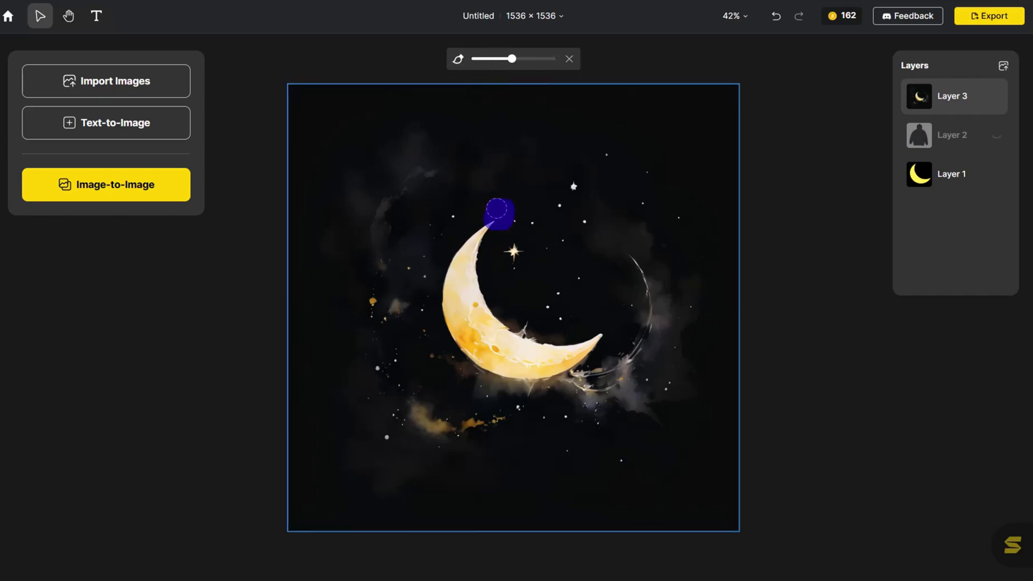
drag(503, 224, 493, 233)
text(watercolor star)
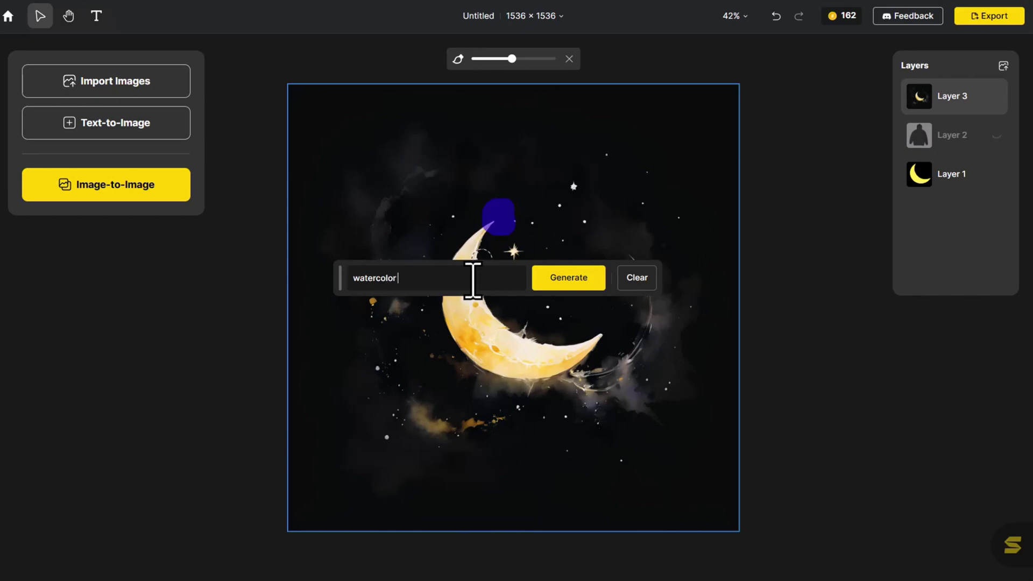
click(542, 277)
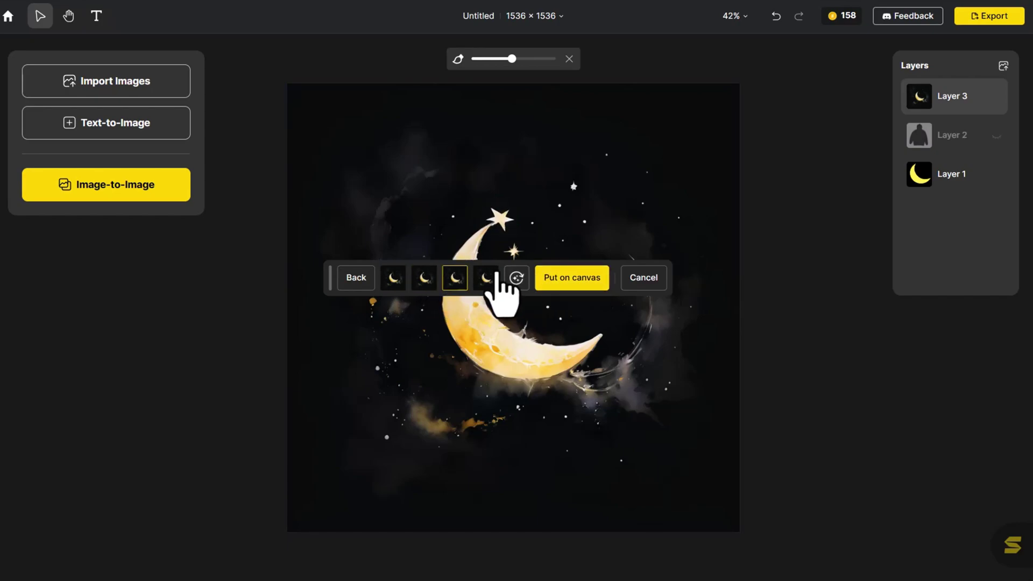
click(562, 277)
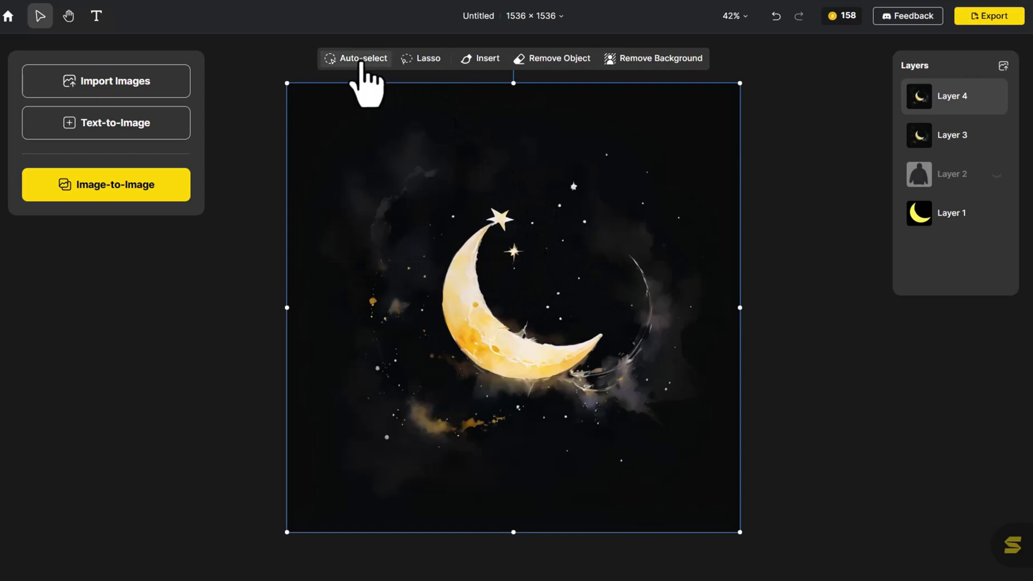
Auto-select the moon with its star and the surrounding splashes, and duplicate the selection to a new layer.
click(358, 62)
click(458, 283)
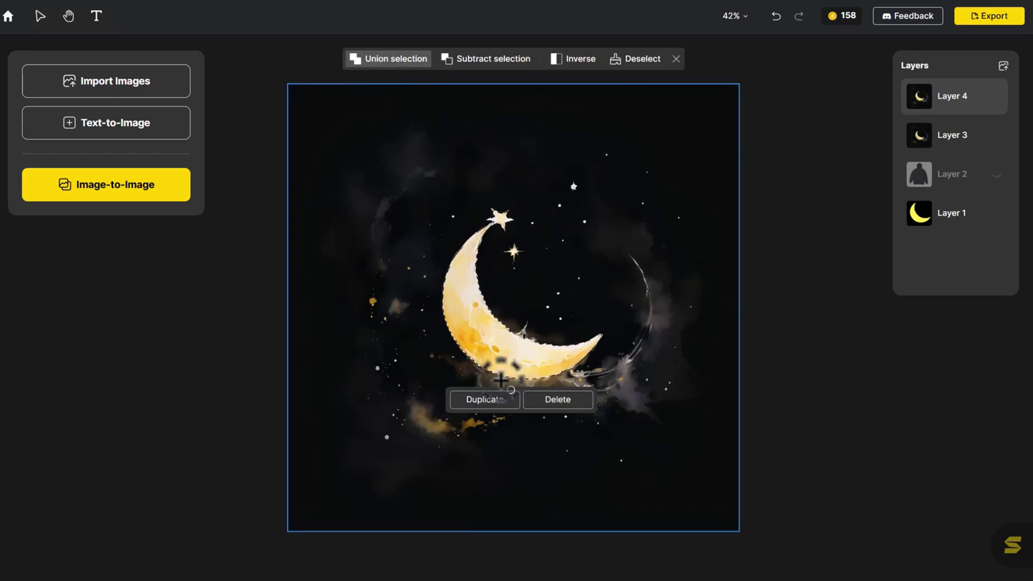
click(496, 383)
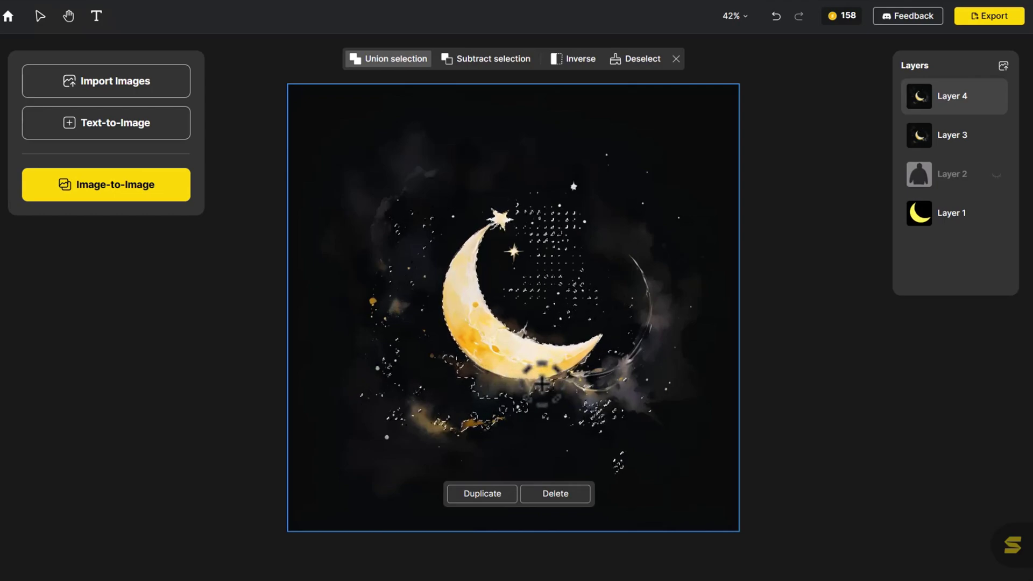
click(482, 494)
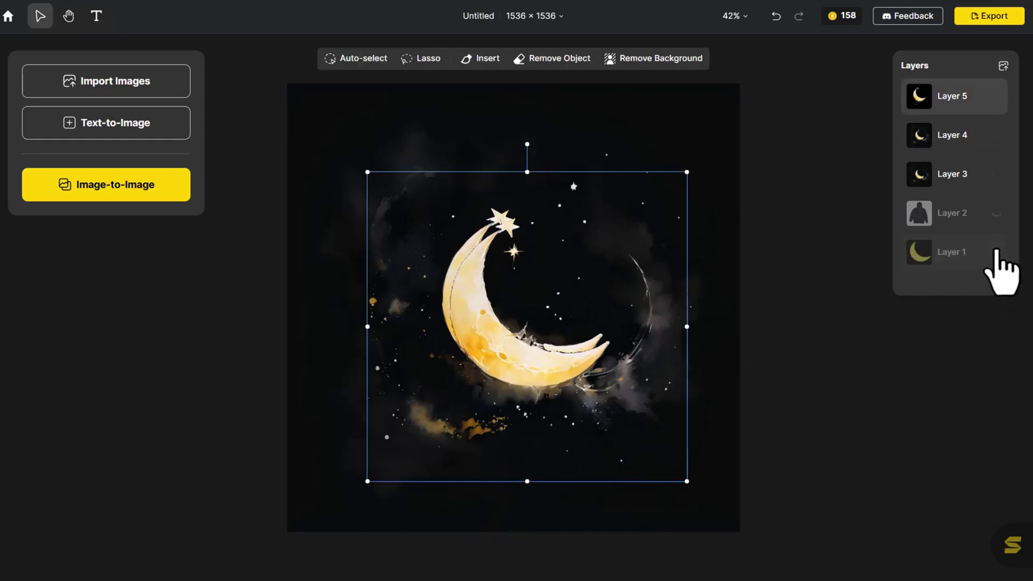
Hide Layers 3, 4 and 5 to clear the canvas.
click(996, 174)
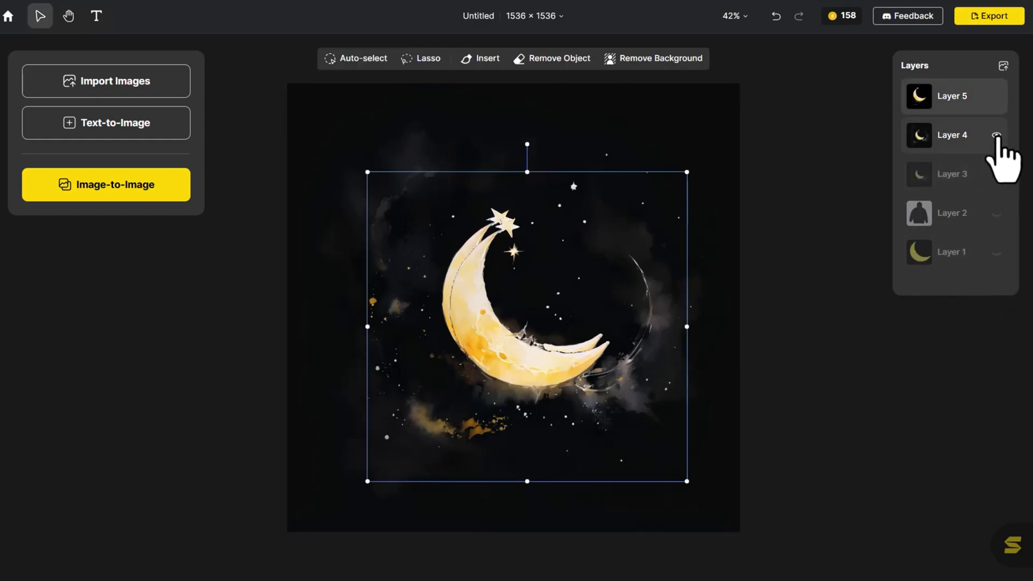
click(996, 135)
click(996, 96)
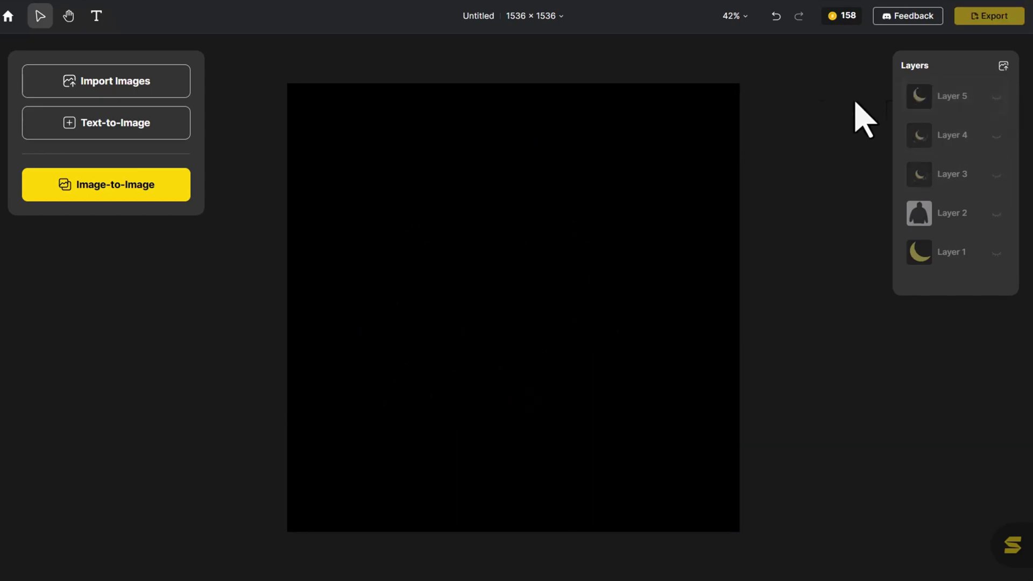
Generate a Realistic Text-to-Image picture from the prompt "butterfly" and place the third result on the canvas.
click(173, 121)
click(143, 237)
text(b)
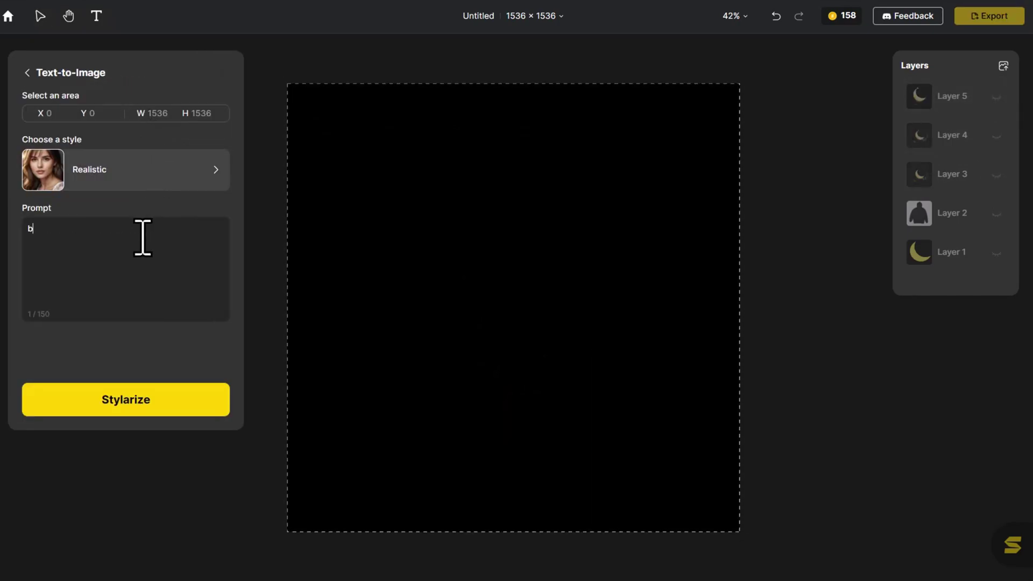
text(utterfly)
click(132, 397)
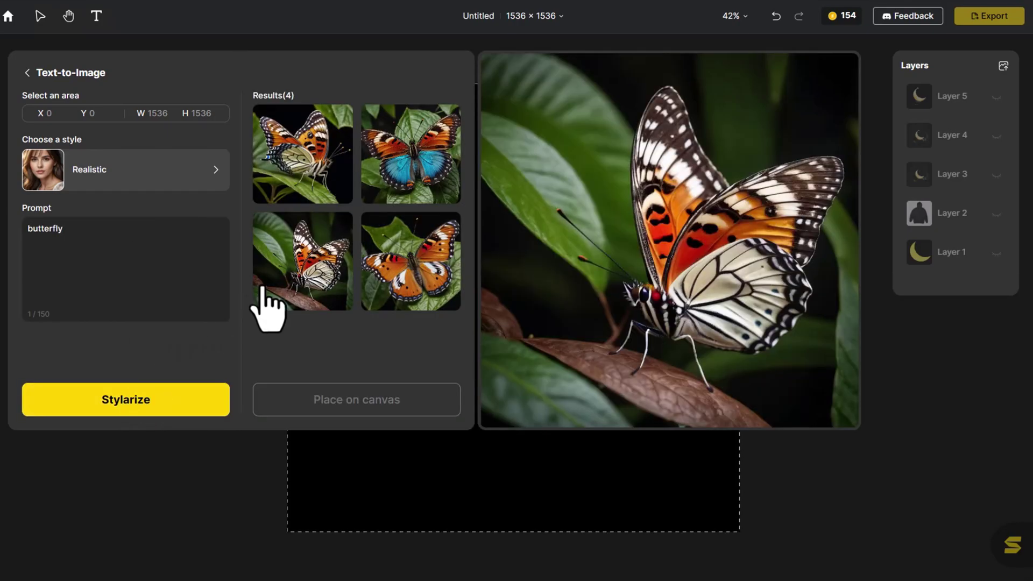
click(264, 296)
click(298, 401)
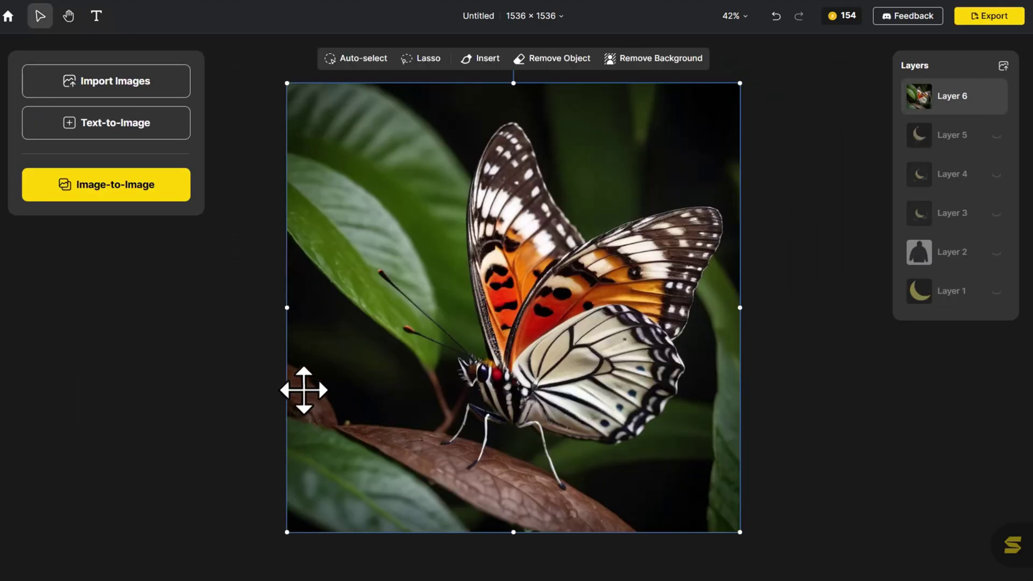
Remove the butterfly's background, and restyle it in Delicate Aquarelle with the prompt "blue butterfly", placing the fourth result on the canvas.
click(648, 59)
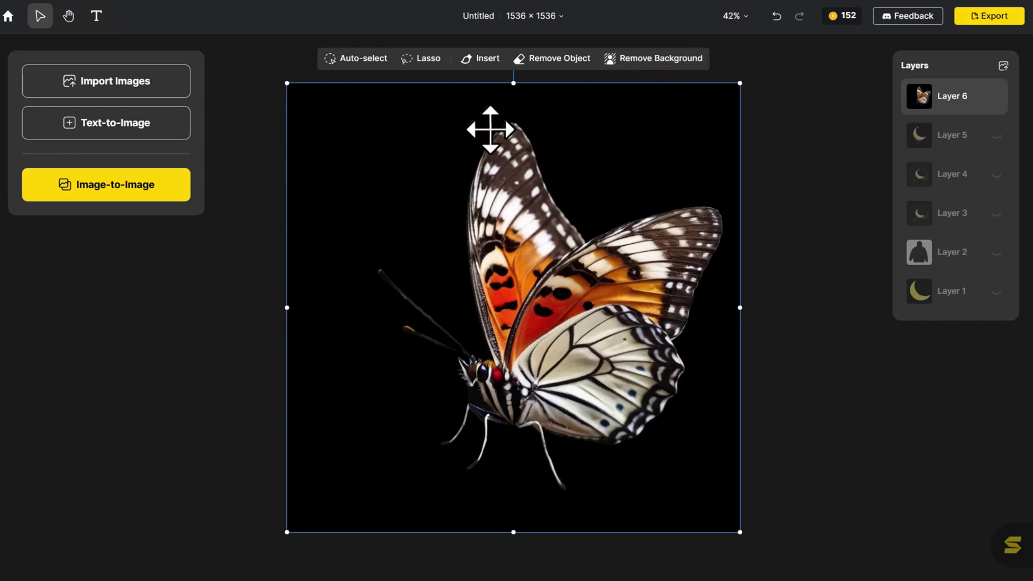
click(137, 186)
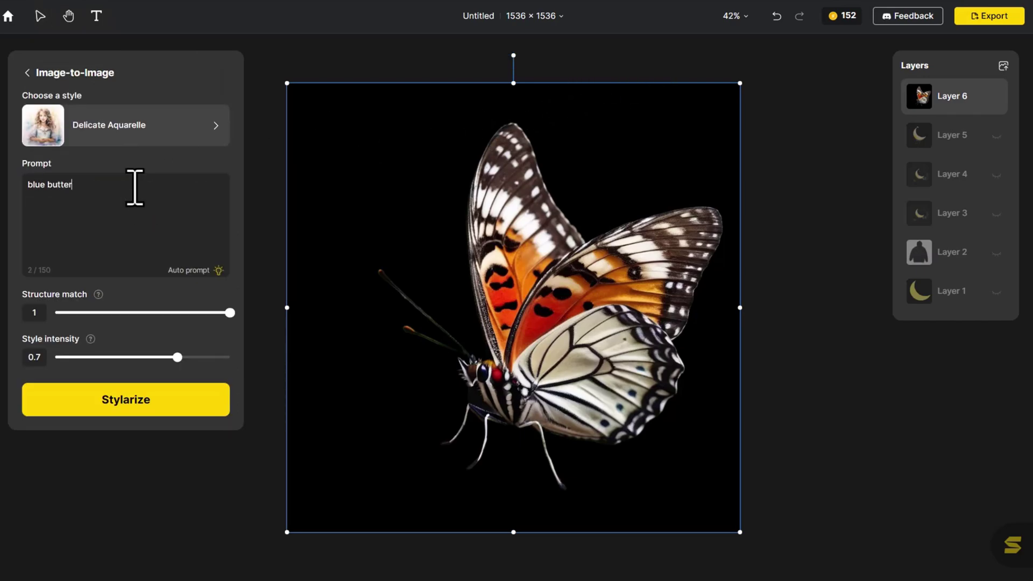
click(139, 398)
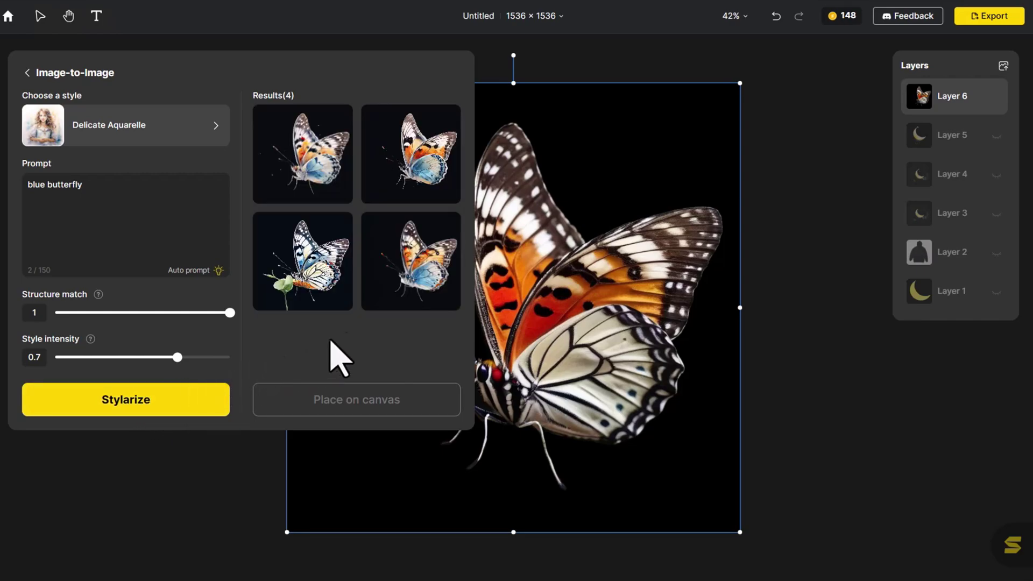
click(404, 296)
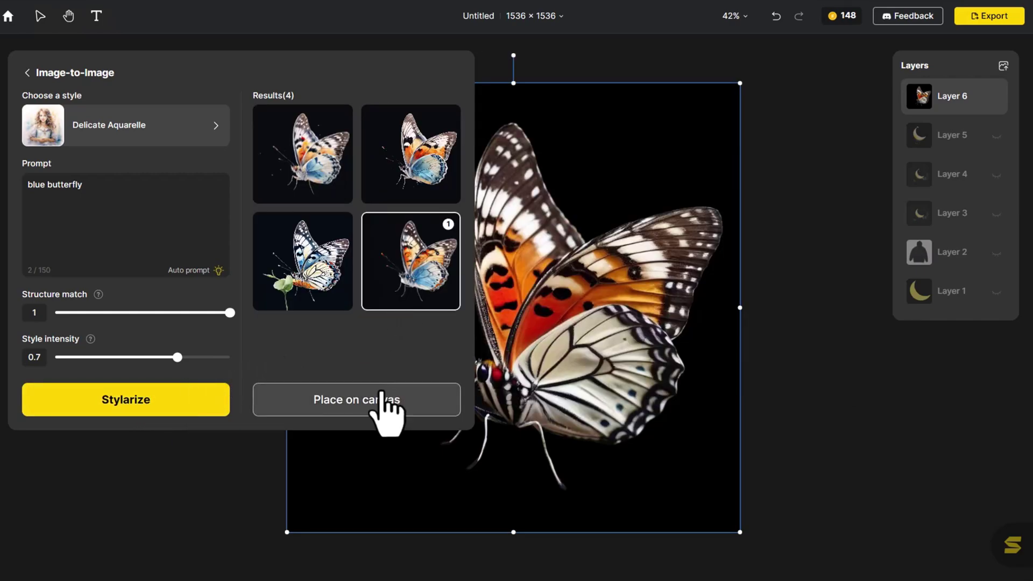
click(381, 400)
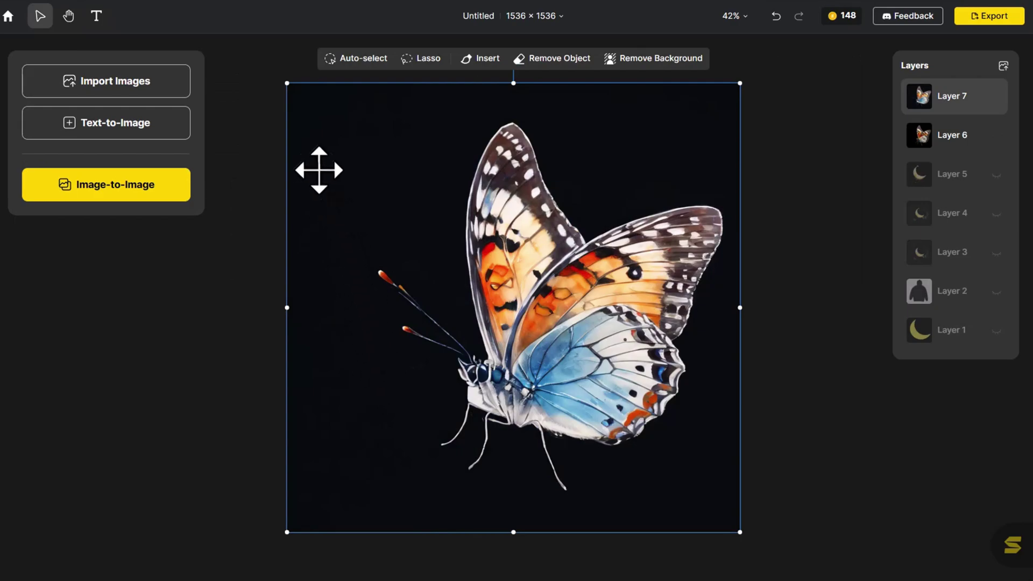
Shrink the watercolor butterfly into the canvas's lower-right corner and hide Layers 6 and 7.
drag(286, 84, 583, 376)
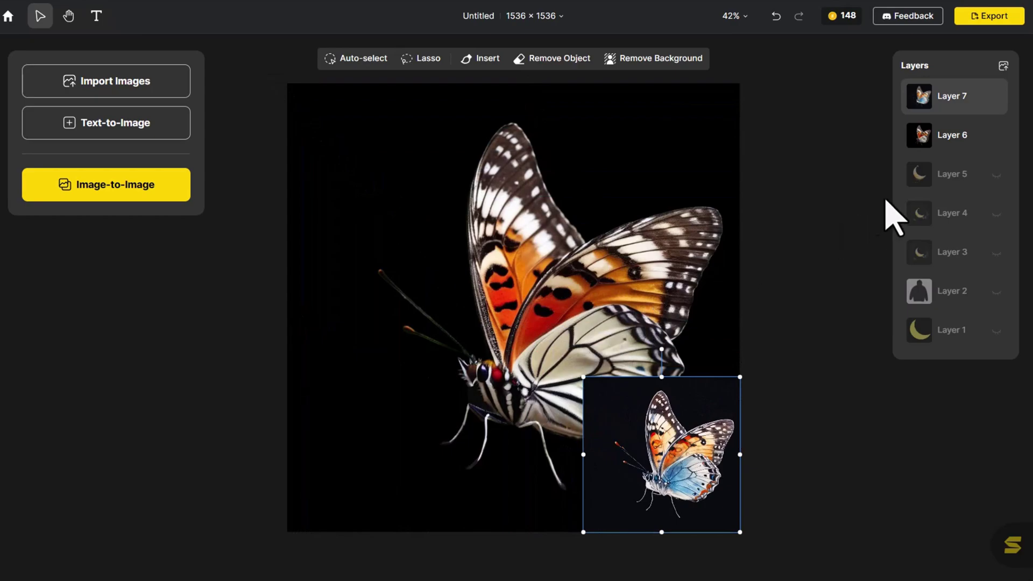
click(996, 137)
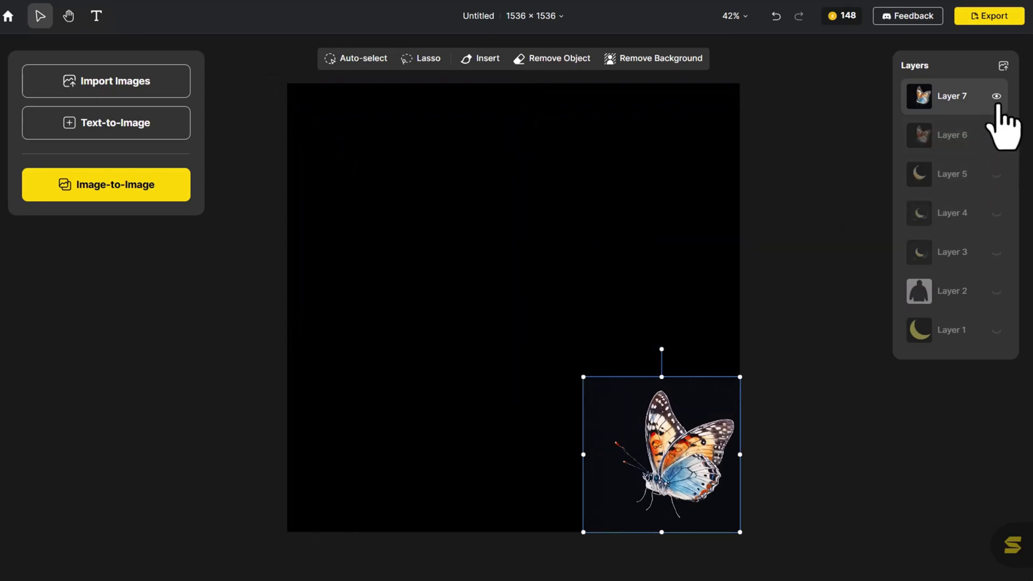
click(996, 96)
Show the hoodie on Layer 2, align it to the canvas's upper-left corner and enlarge it to fill the canvas.
click(996, 291)
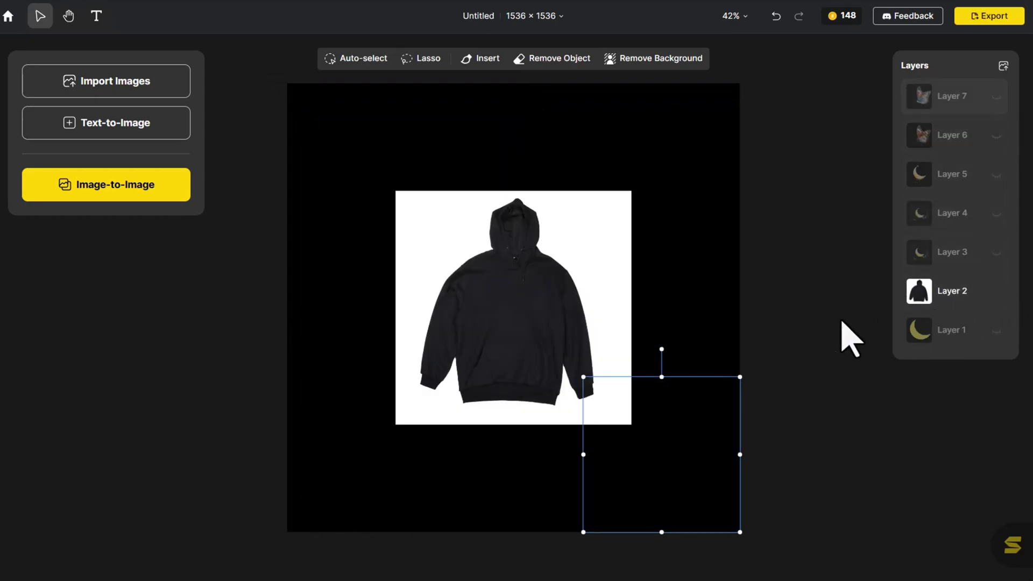
click(522, 315)
drag(522, 315, 408, 194)
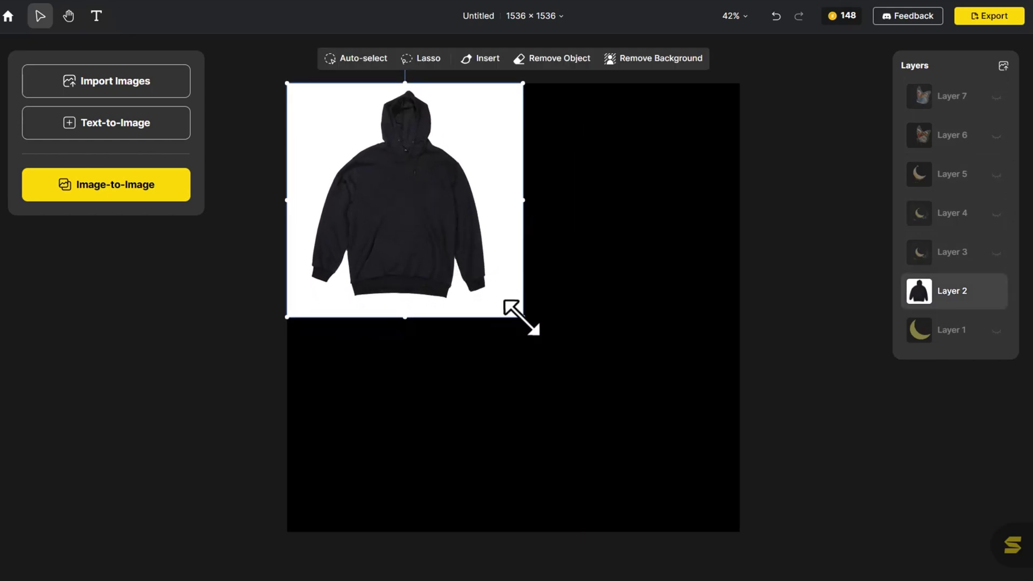
drag(521, 317, 742, 534)
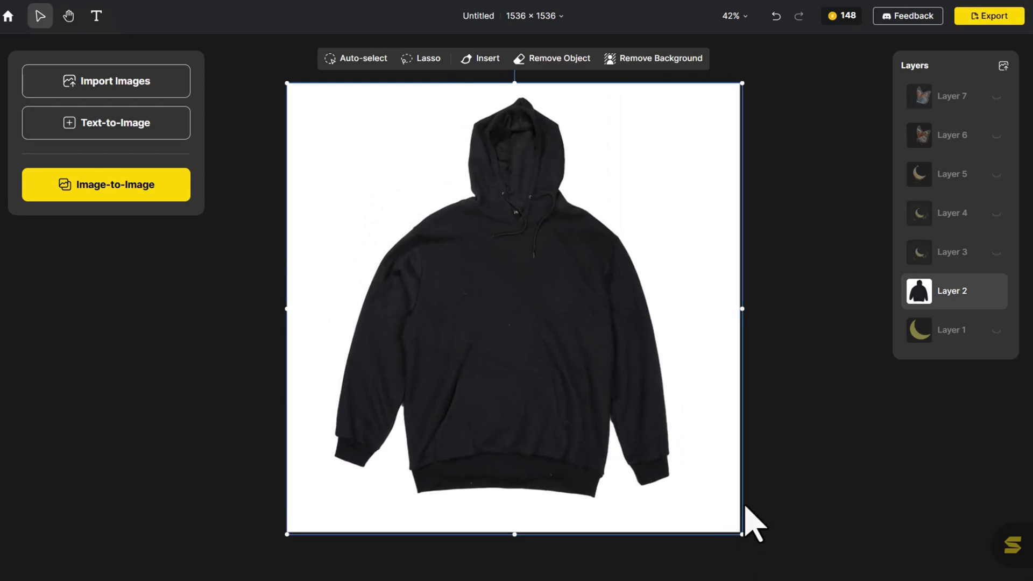
click(763, 460)
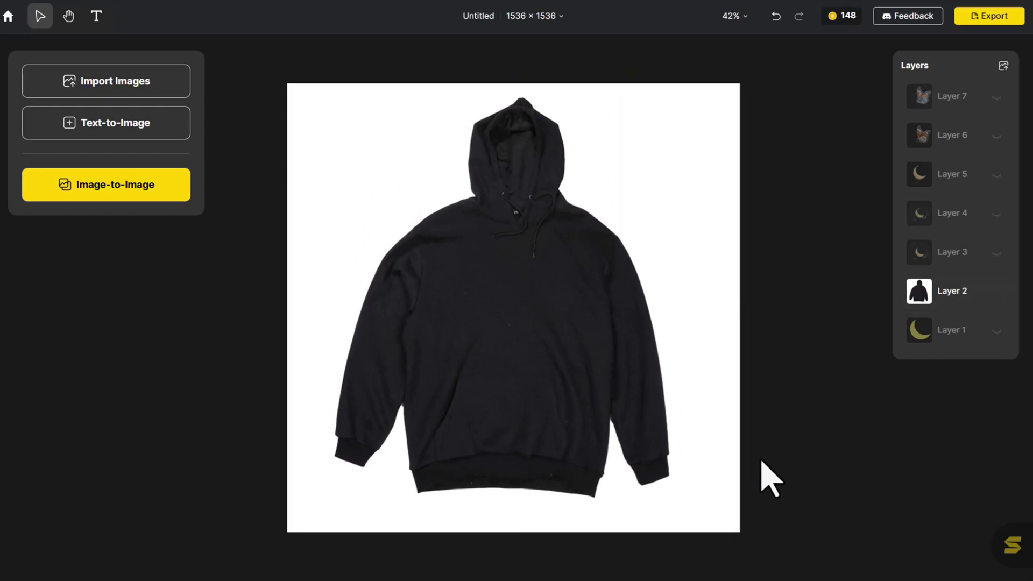
Show Layers 5 and 7, and position the butterfly over the moon's right tip with its background removed.
click(996, 174)
click(996, 96)
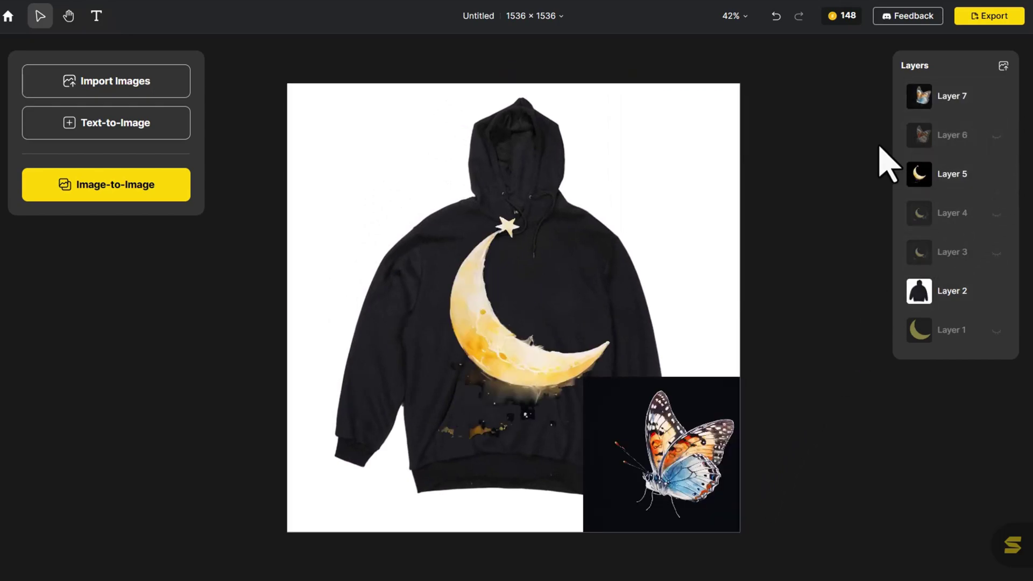
drag(606, 394, 508, 269)
click(622, 59)
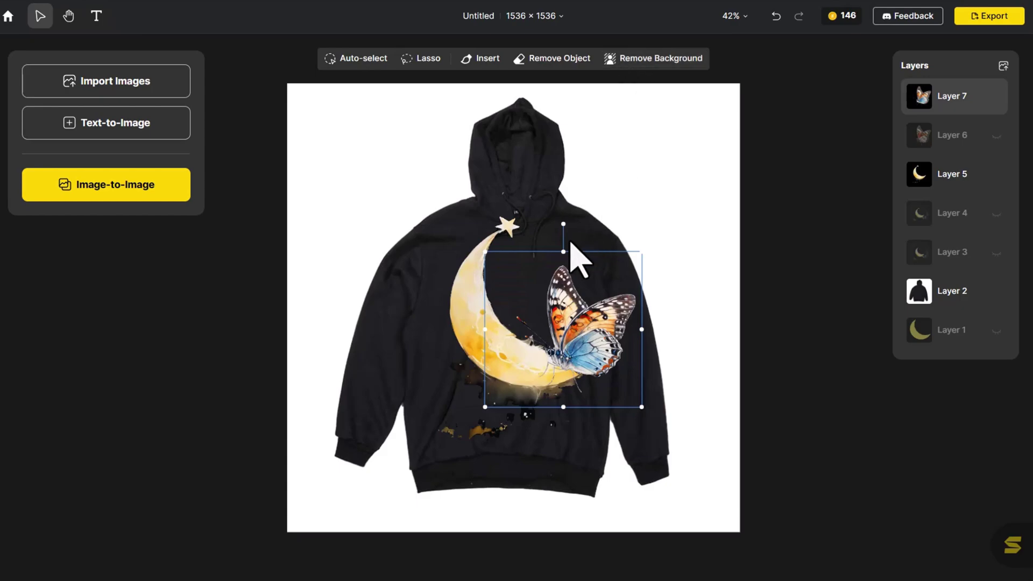
Shrink the moon to a bit over half its size and move it to the middle of the hoodie's chest.
click(480, 253)
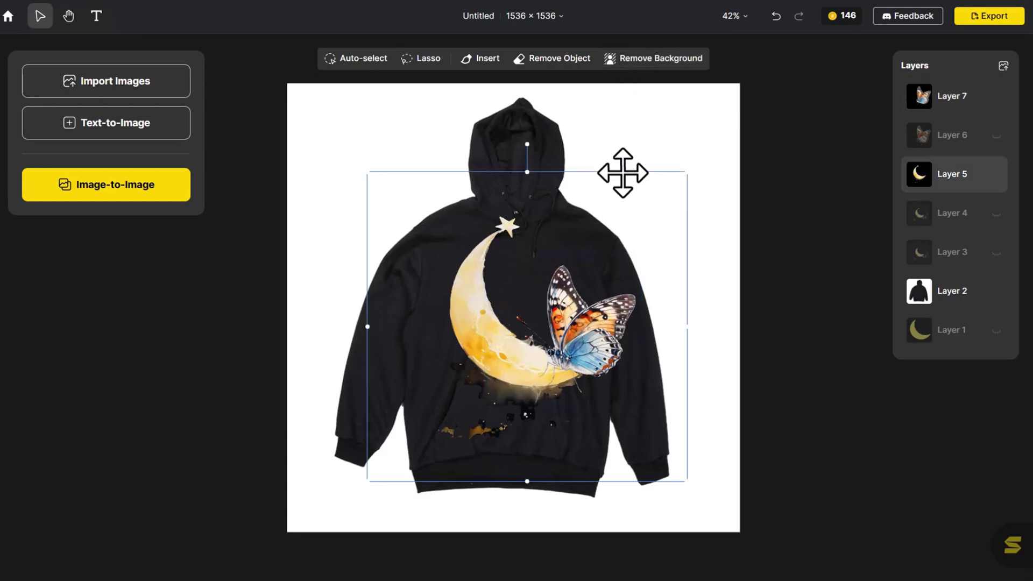
drag(687, 171, 554, 312)
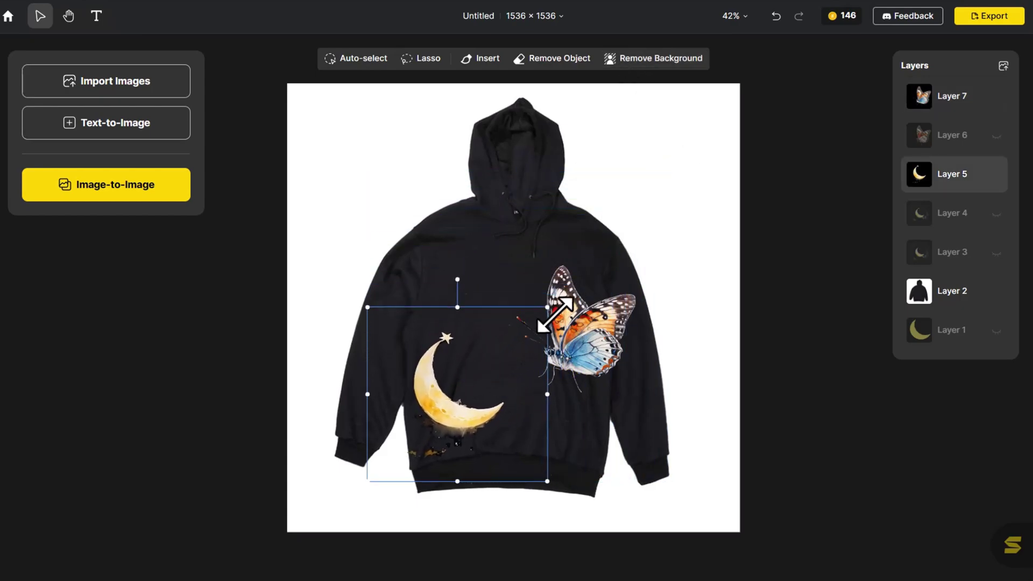
drag(467, 387, 499, 333)
Shrink the butterfly to about half its size and place it on the moon's lower-right inner curve.
click(600, 331)
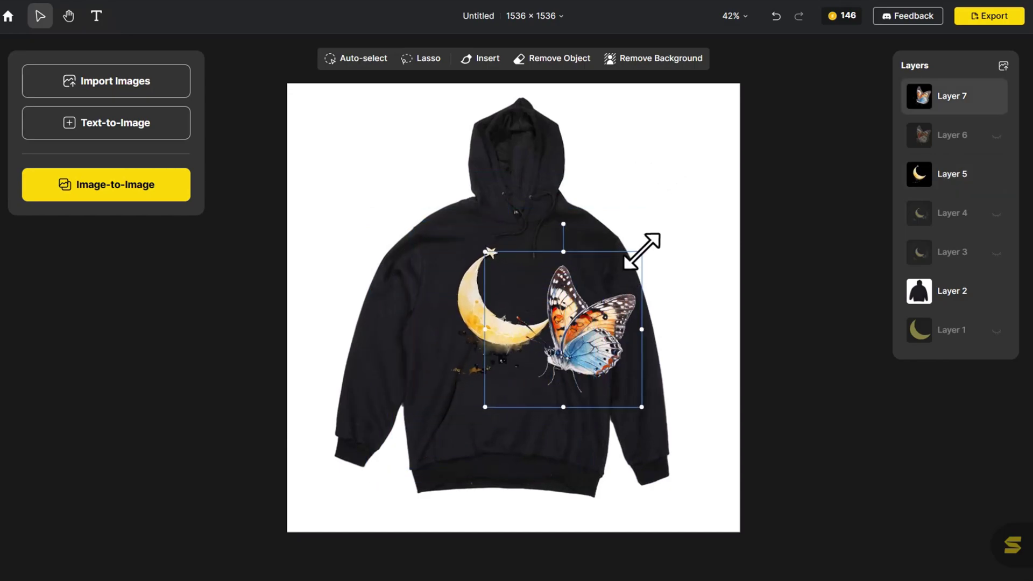
drag(640, 248, 559, 335)
drag(532, 376, 526, 322)
click(770, 259)
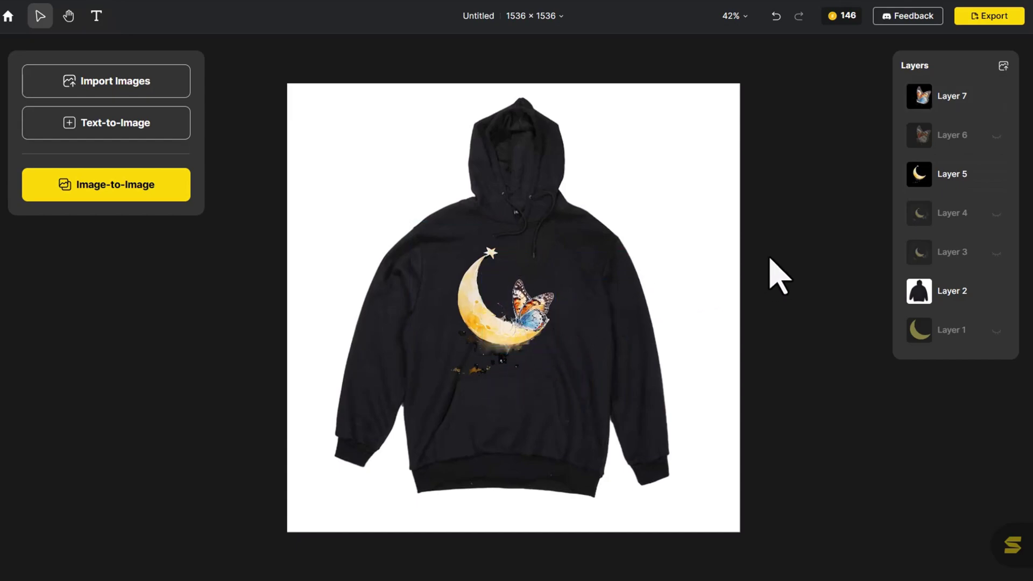
Add the text "Stylar" over the moon on the hoodie's chest.
click(96, 15)
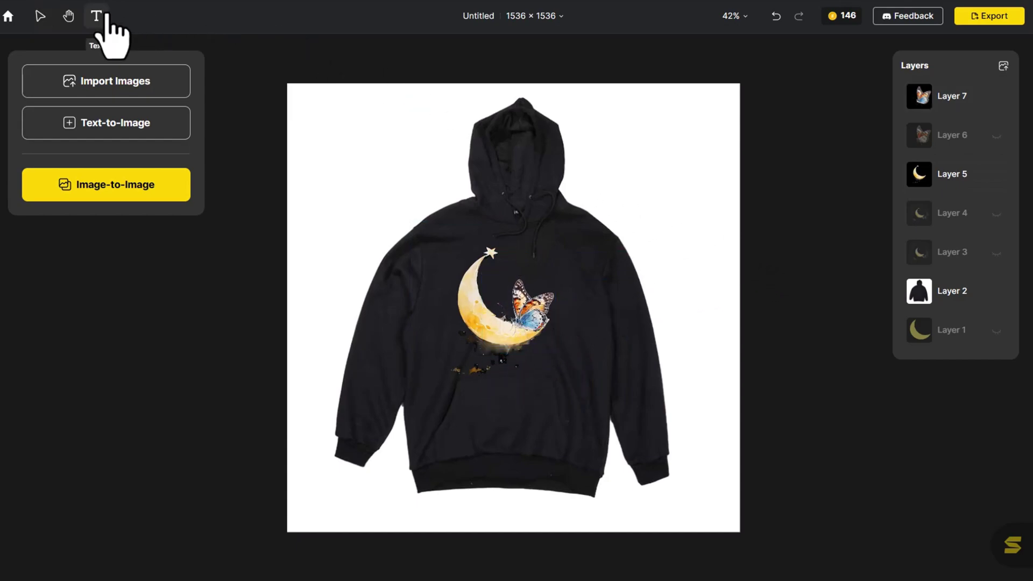
click(428, 254)
text(St)
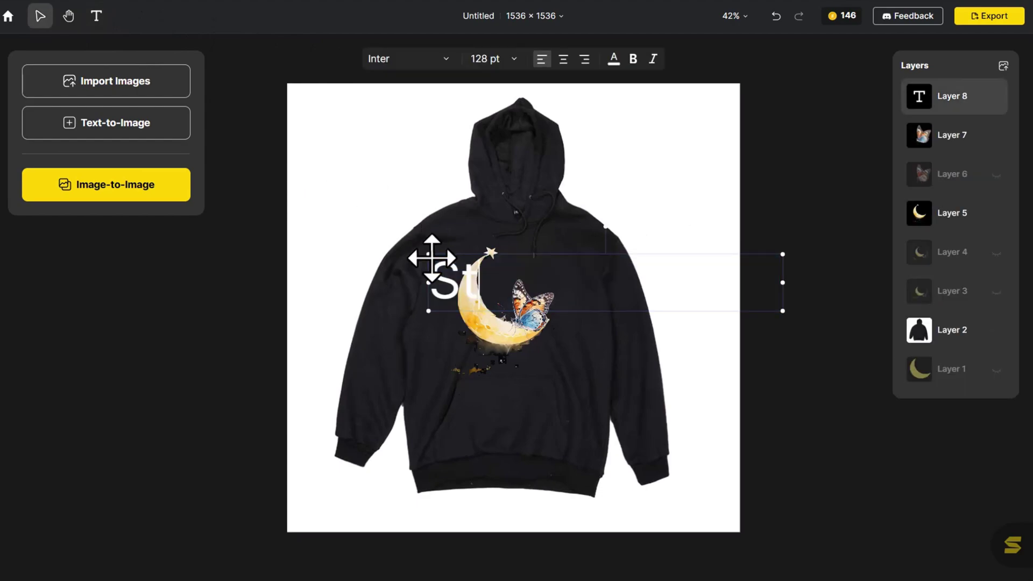
text(ylar)
Set the "Stylar" text's font to Dancing Script Regular.
click(442, 59)
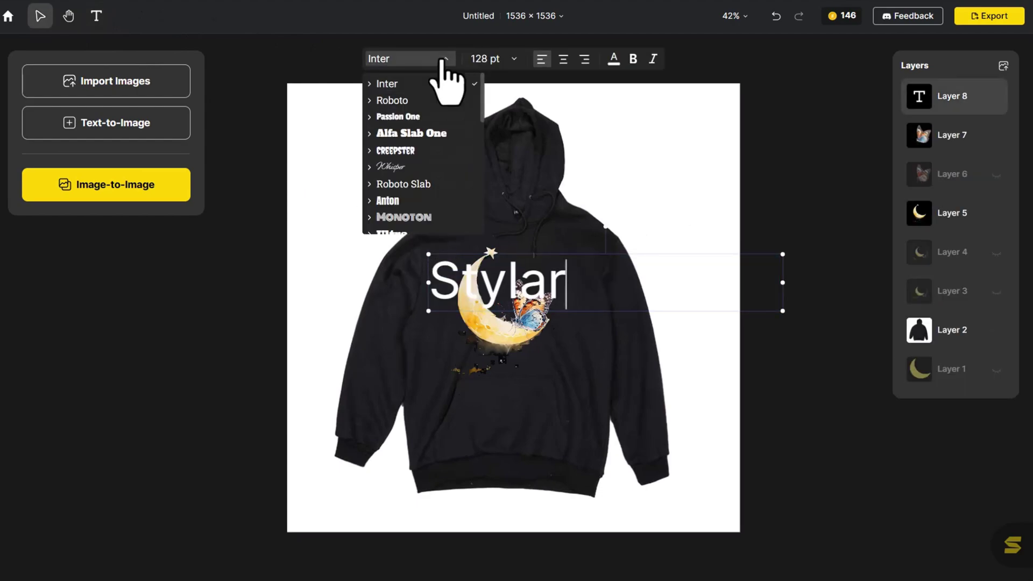
scroll(439, 172, down, 5)
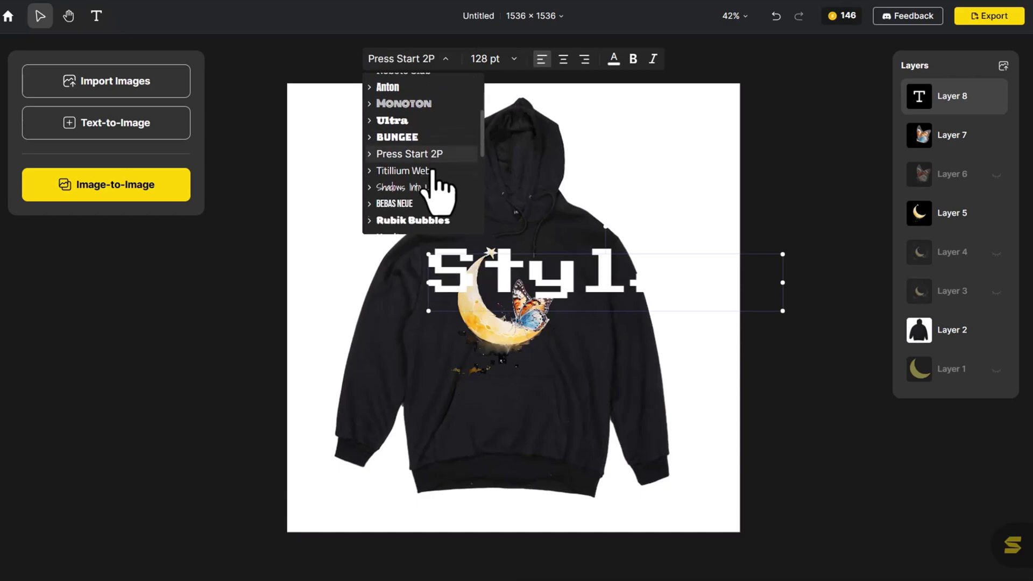
scroll(432, 171, down, 4)
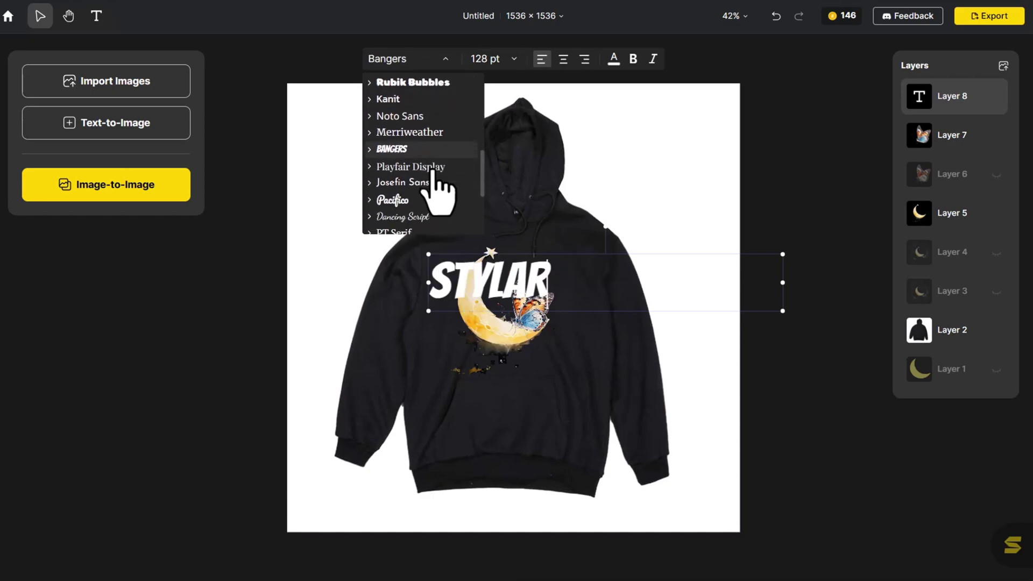
scroll(434, 171, down, 1)
click(436, 191)
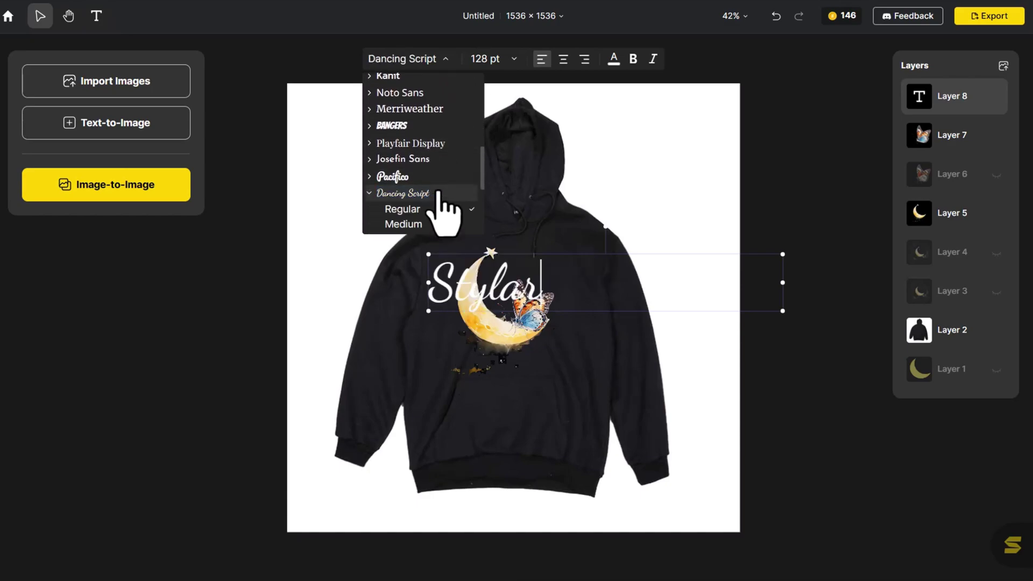
click(436, 205)
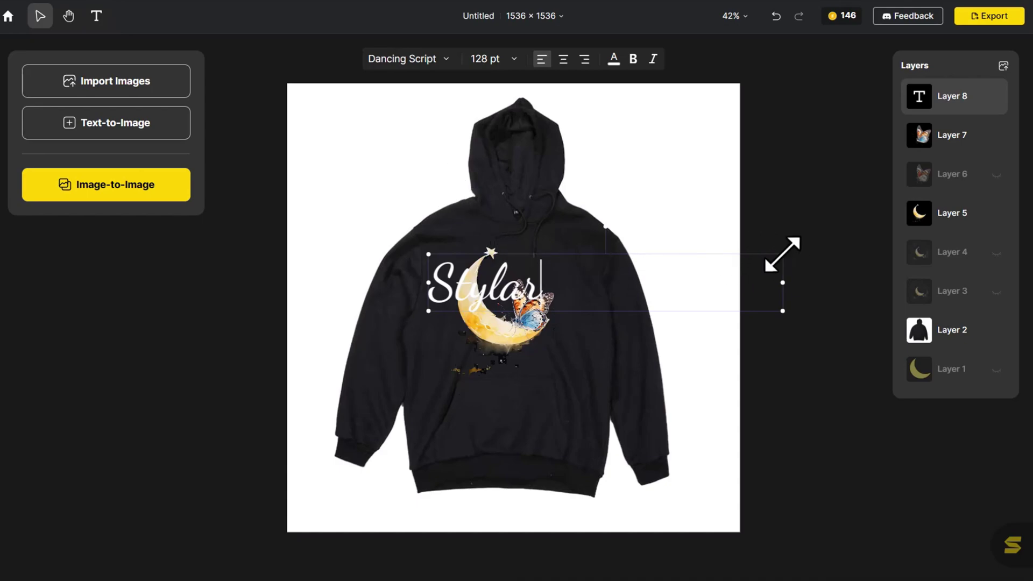
Scale the "Stylar" text down to about 82 pt and place it beside the moon's upper curve, just above the butterfly.
drag(782, 253, 708, 282)
drag(495, 290, 561, 275)
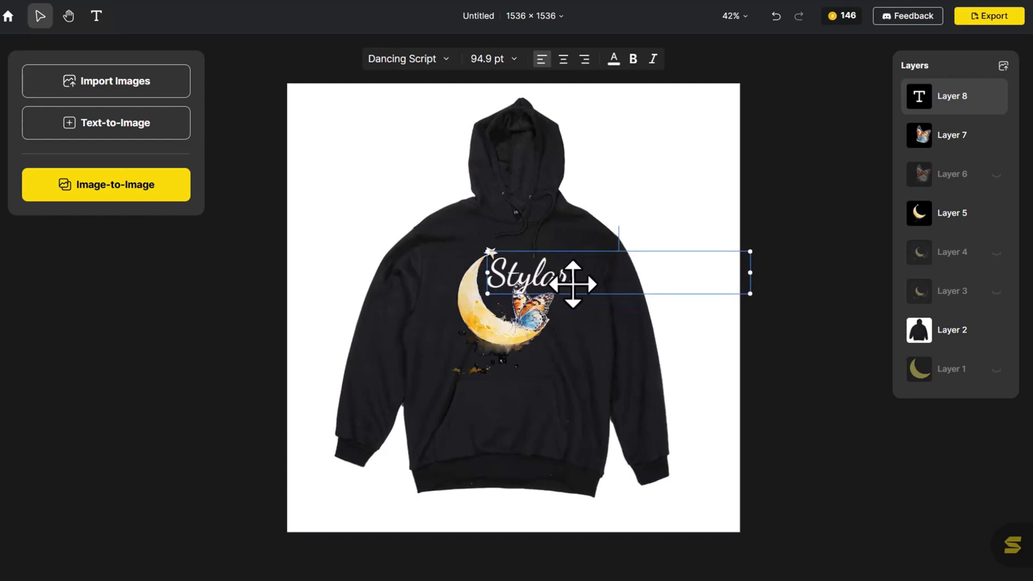
click(673, 330)
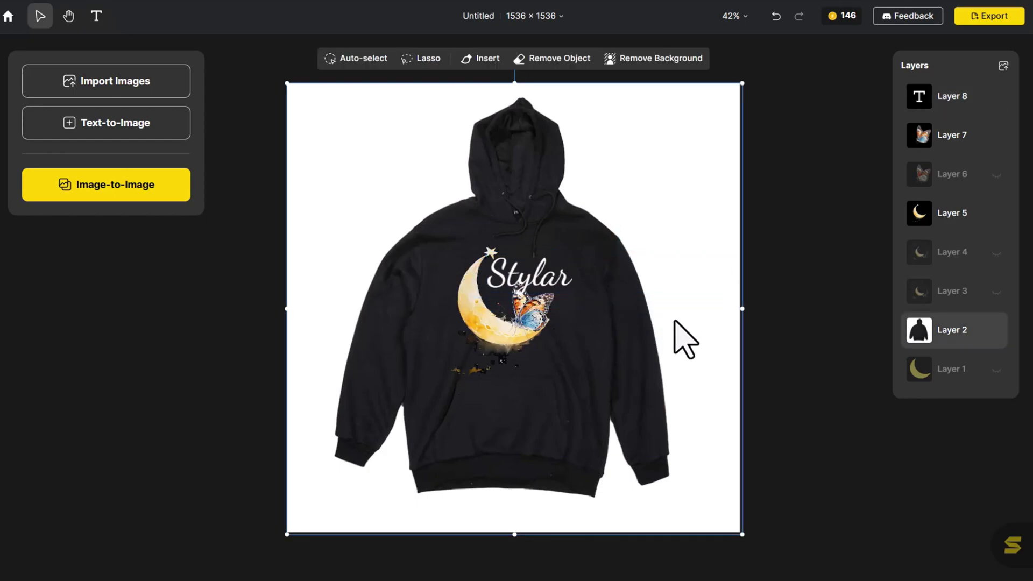
click(563, 287)
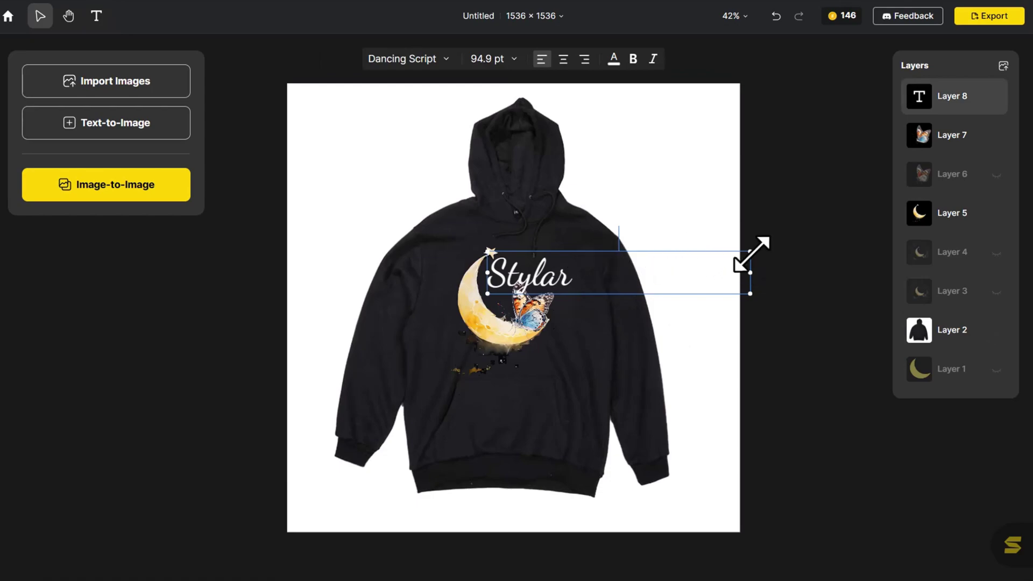
drag(751, 254, 721, 269)
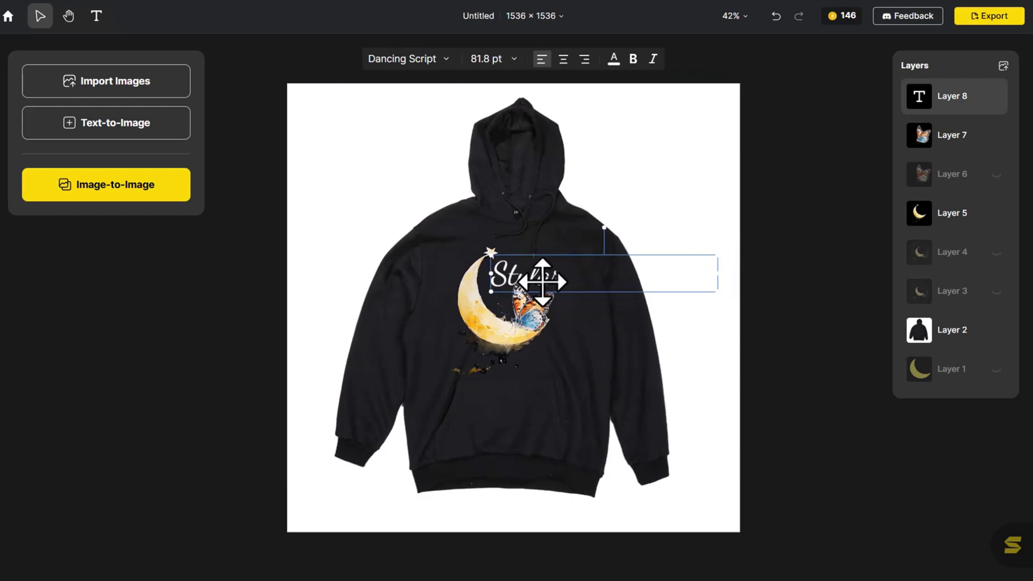
click(745, 316)
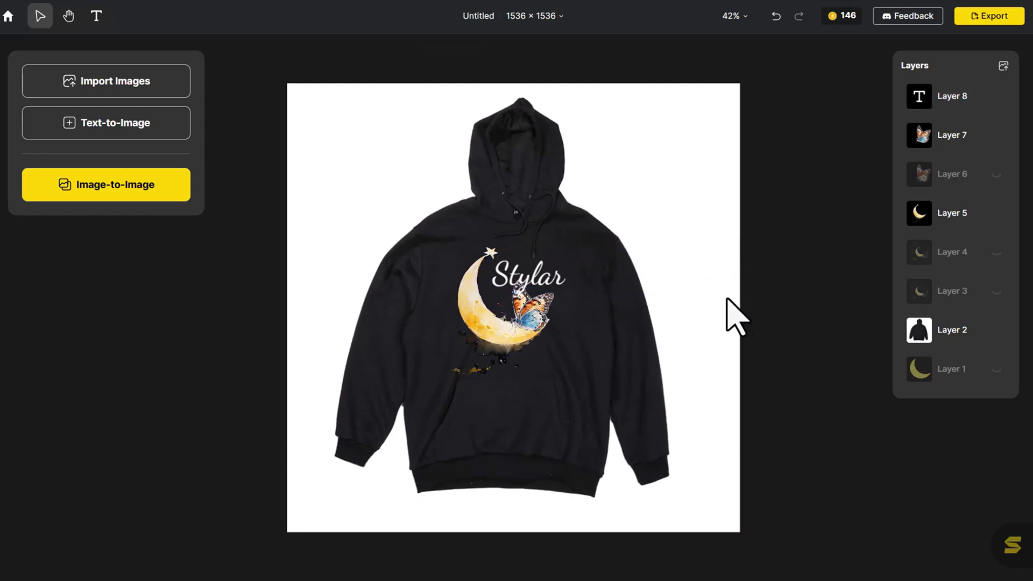
Select the butterfly, text and moon together and shift them slightly right and up to centre them on the hoodie.
click(537, 326)
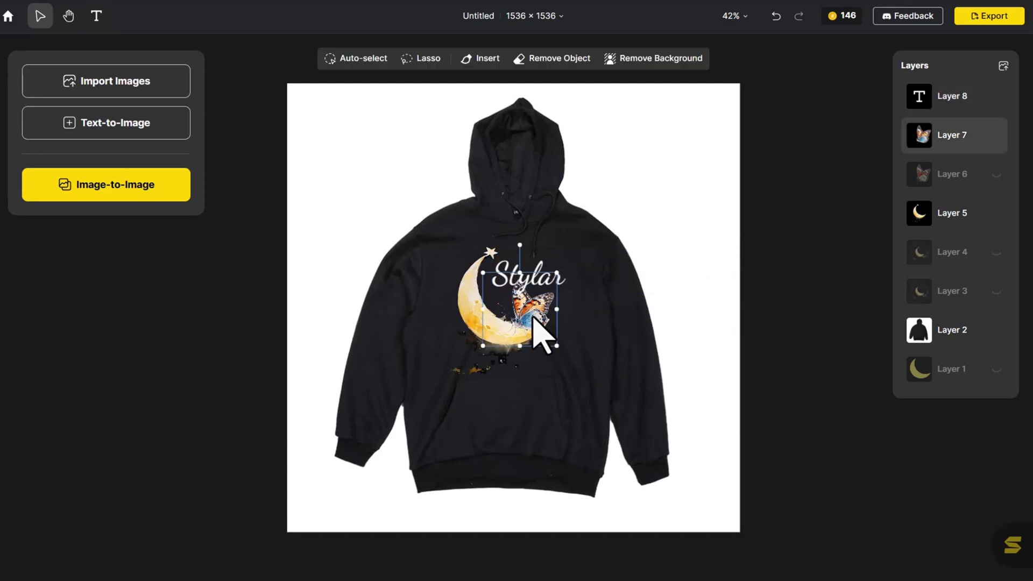
shift+click(514, 281)
shift+click(464, 295)
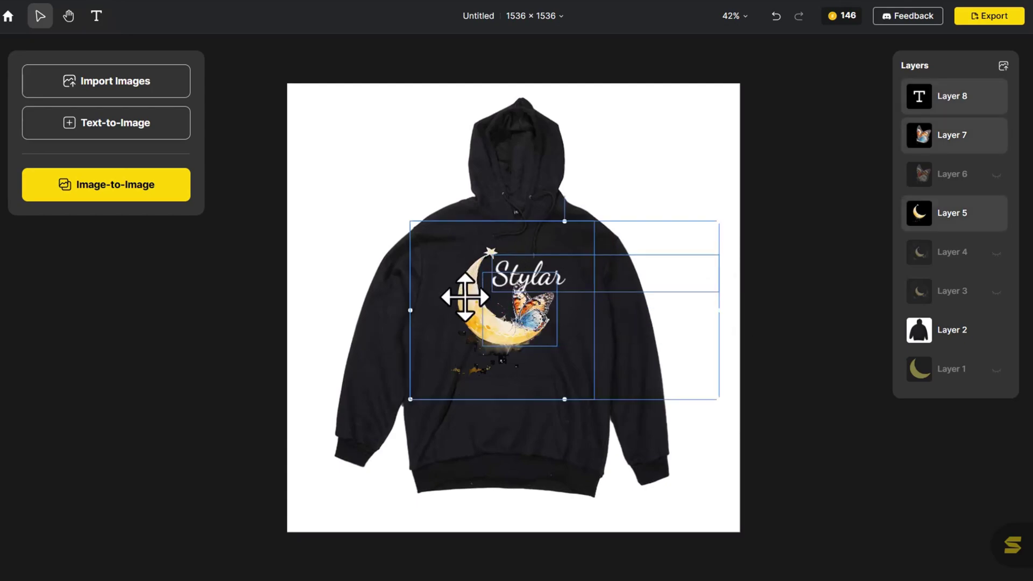
drag(464, 295, 473, 293)
click(756, 159)
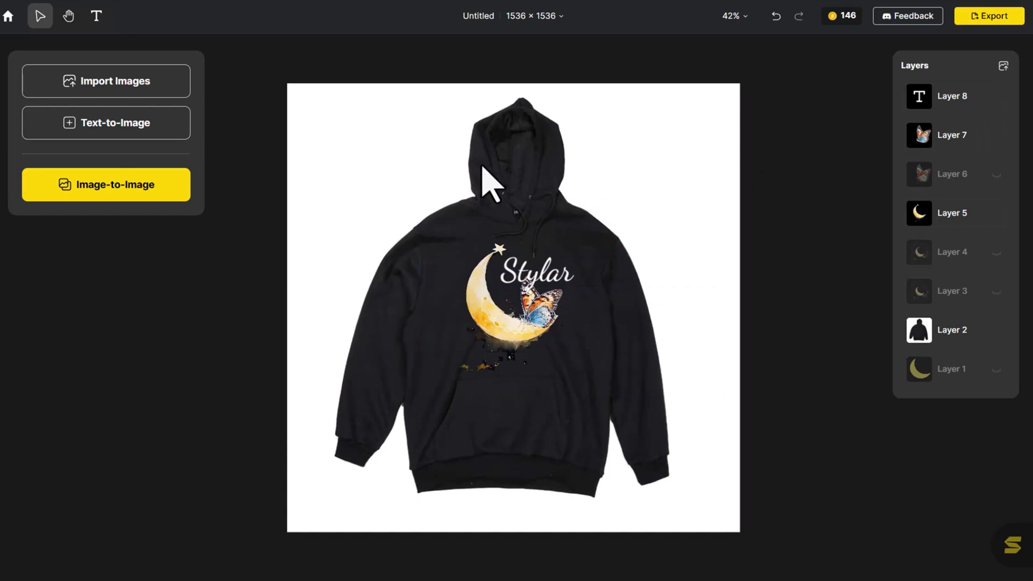
Generate Image-to-Image variations of the hoodie design in the Commercial Portrait style with an auto-generated prompt, structure match 1 and style intensity 0.6.
click(162, 193)
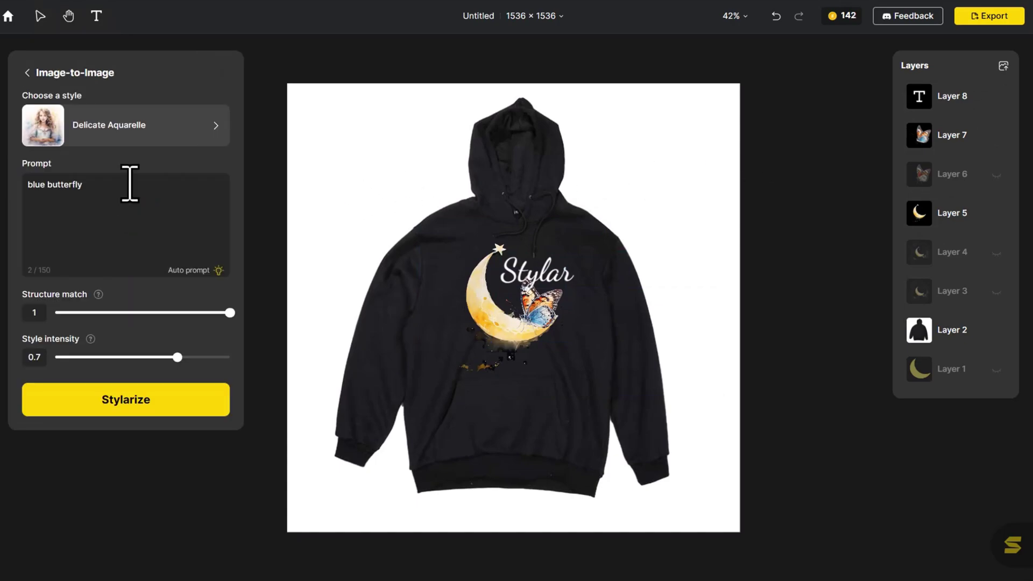
click(136, 138)
scroll(135, 169, up, 10)
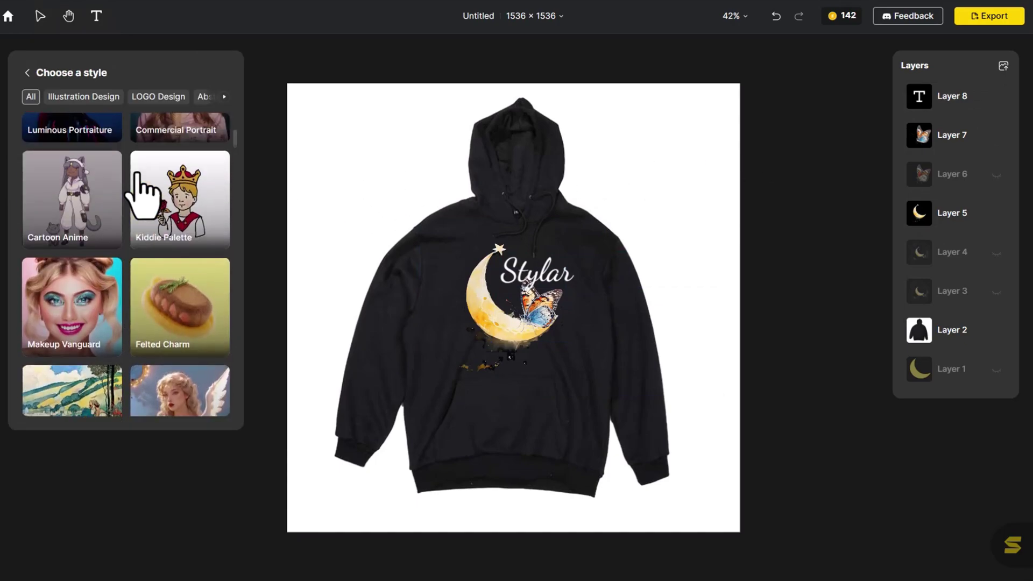
click(161, 271)
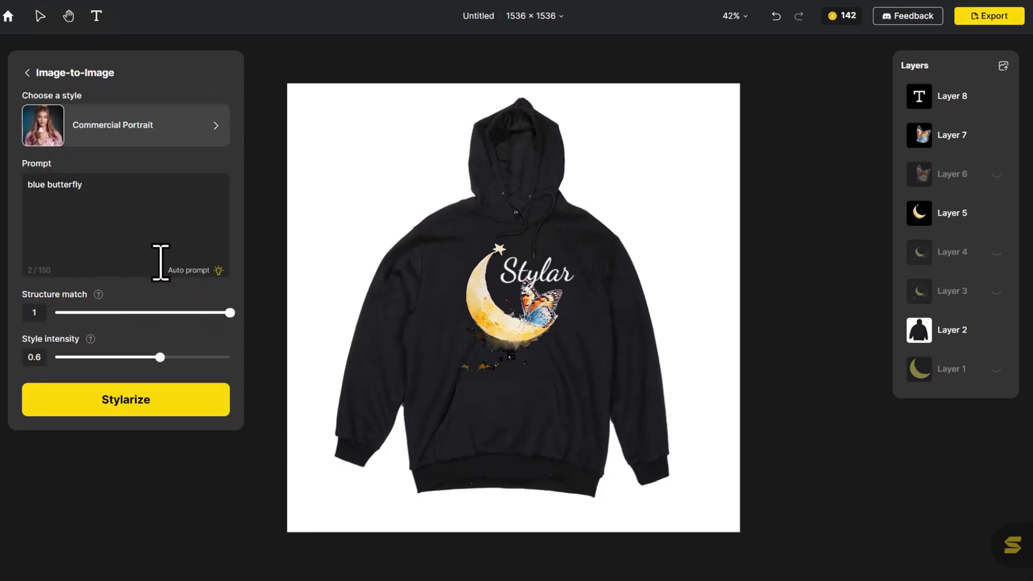
click(206, 273)
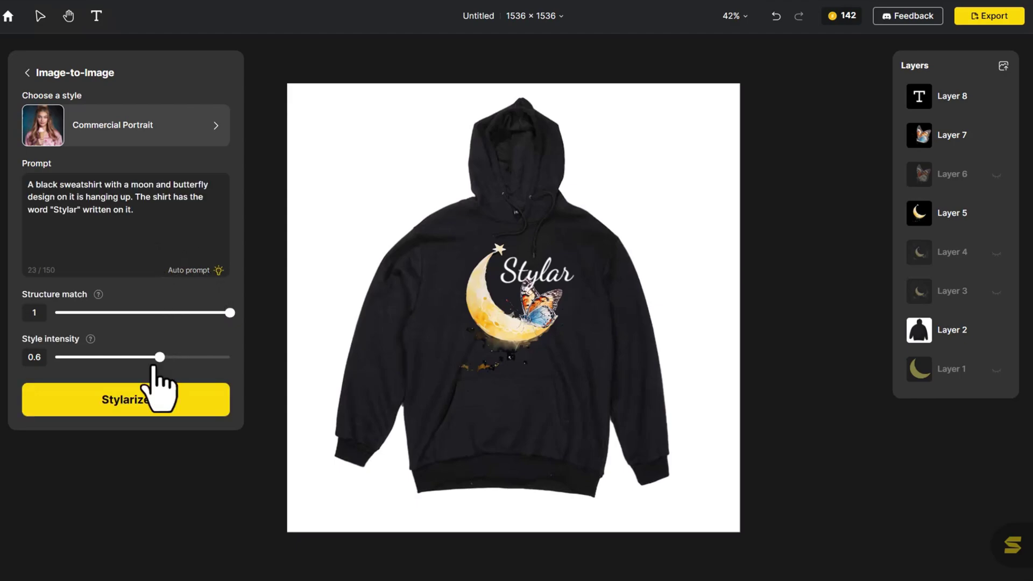
click(153, 409)
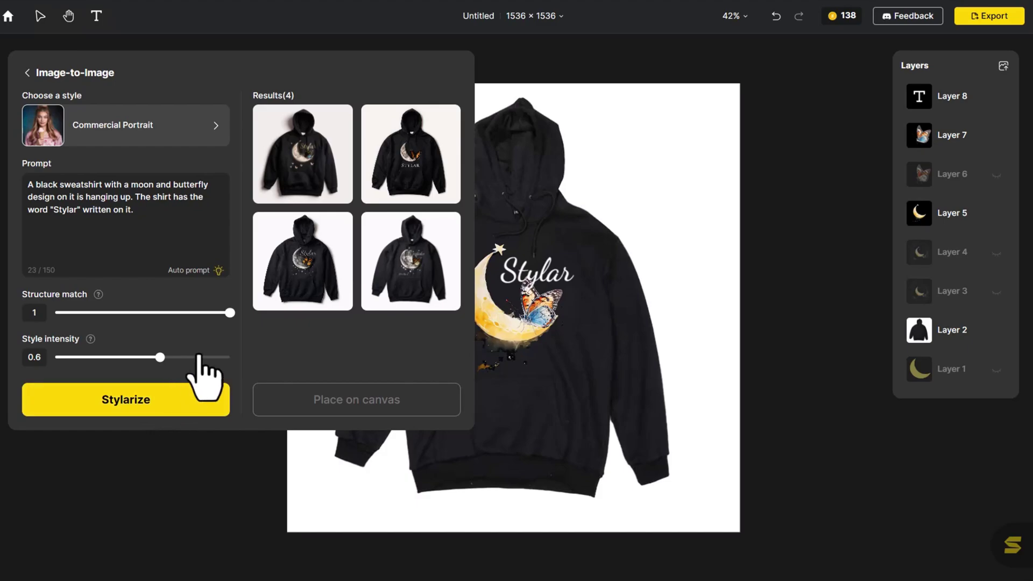
Place the third generated hoodie variation on the canvas and deselect it.
click(304, 277)
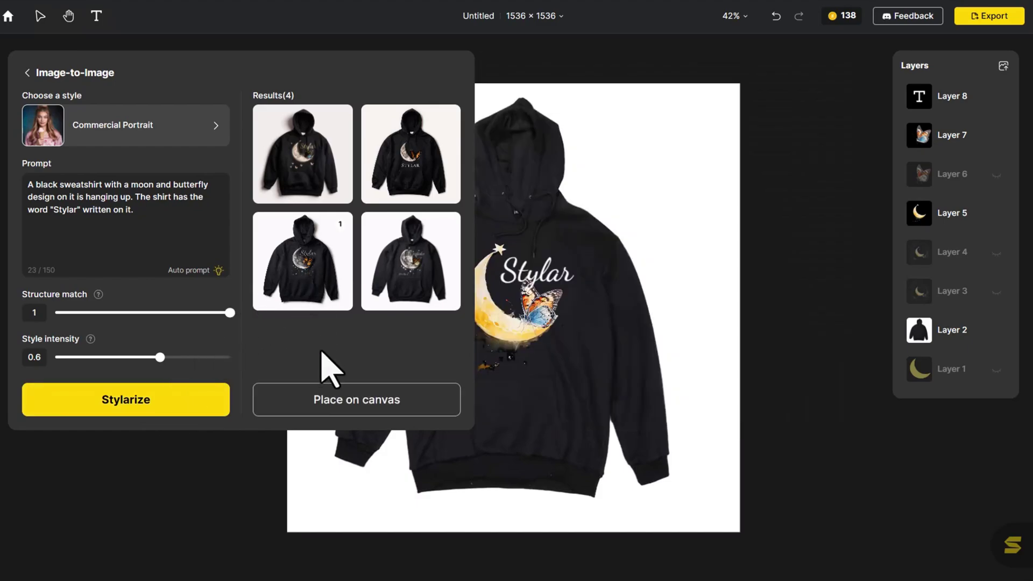
click(340, 401)
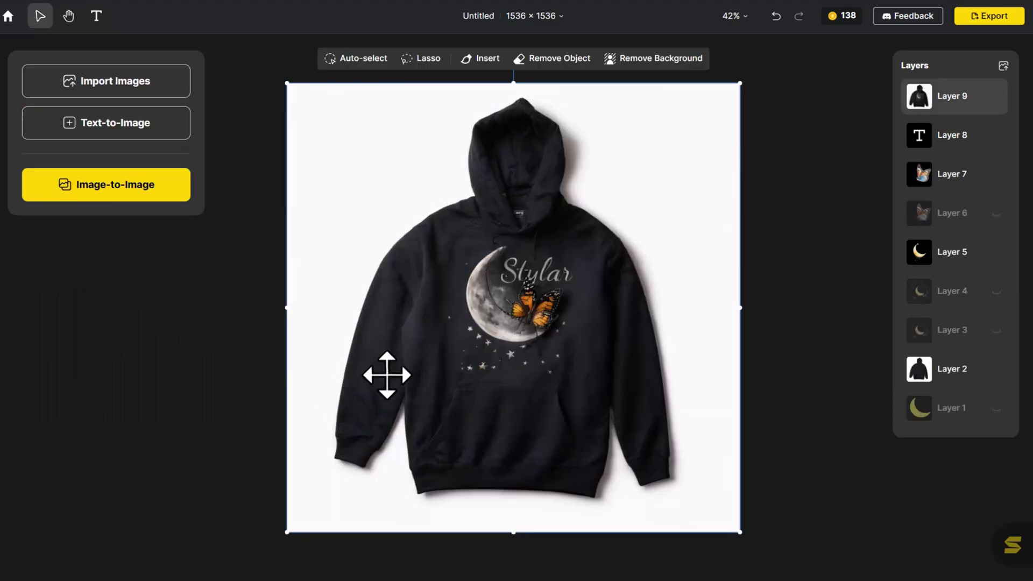
click(779, 228)
Hide Layers 8, 7 and 5, and toggle Layer 9 off and on to compare the stylized hoodie with the original.
mouse_move(996, 134)
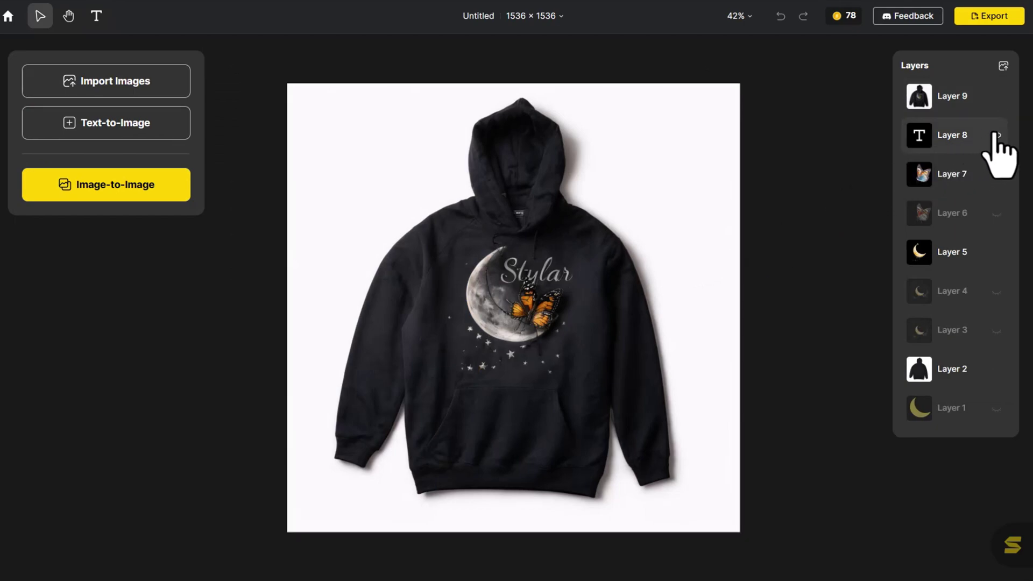
click(996, 174)
mouse_move(998, 254)
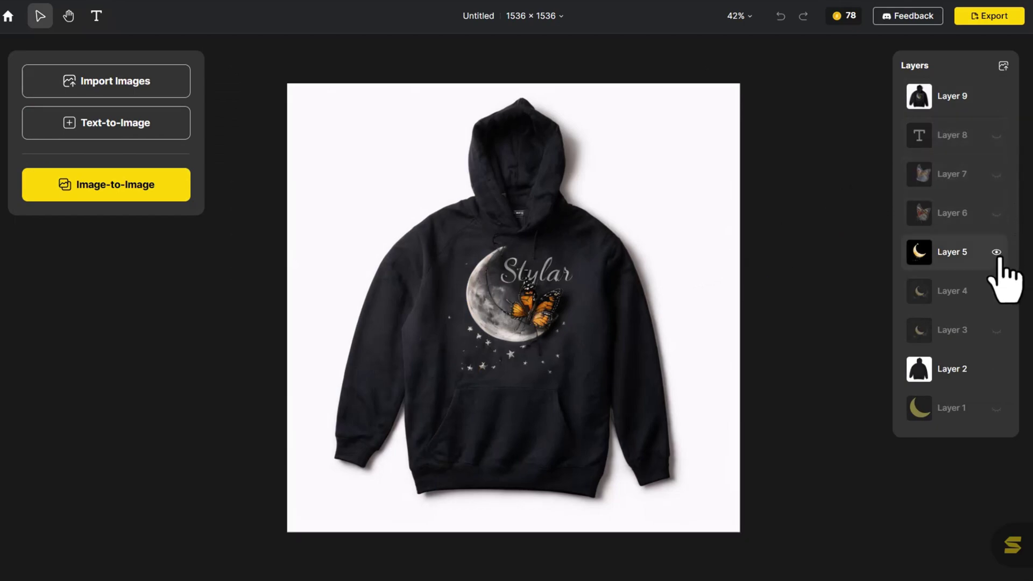
click(996, 97)
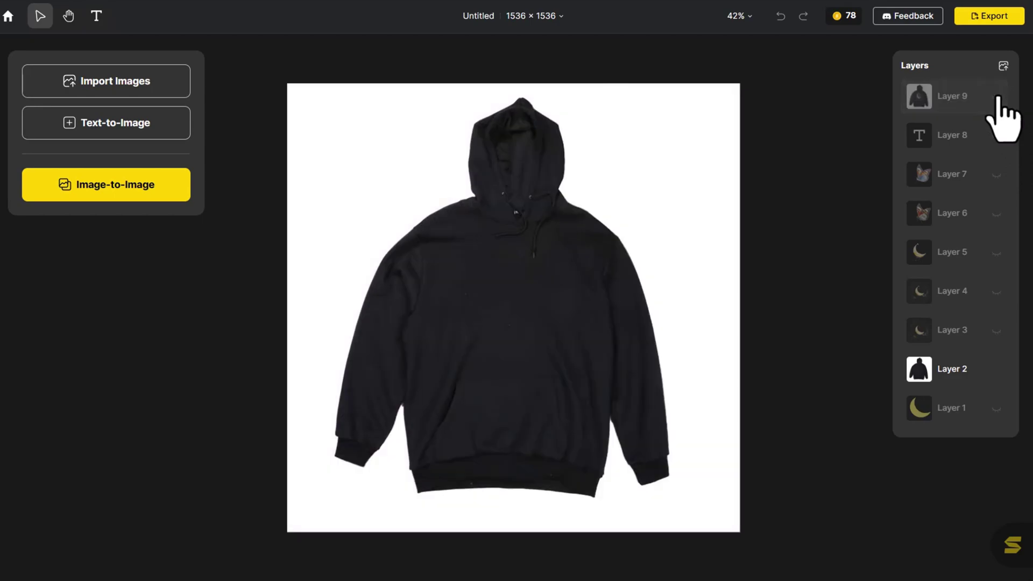
click(996, 97)
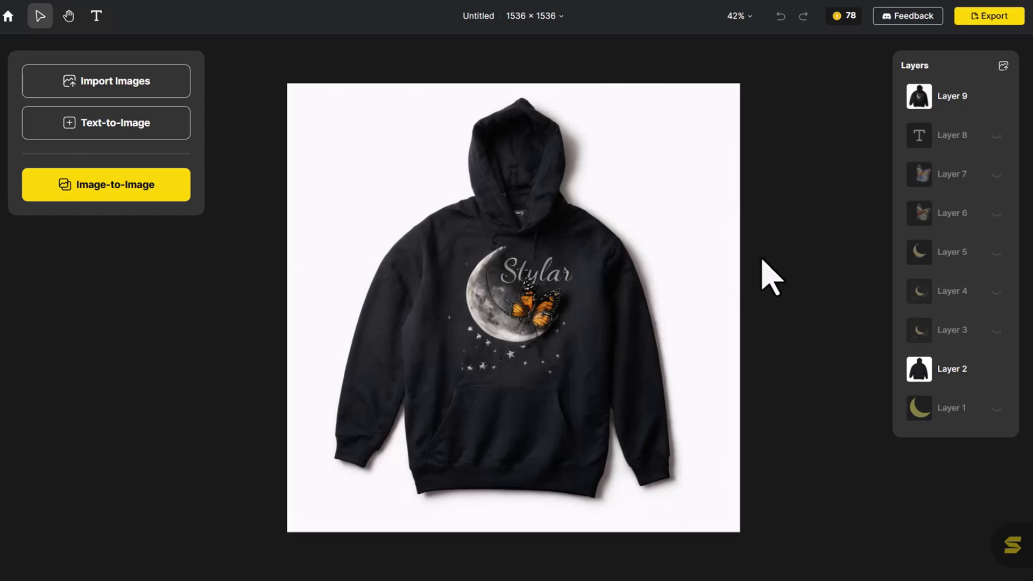
Export the finished hoodie design as a PNG at 1x image size without exporting all layers.
click(972, 19)
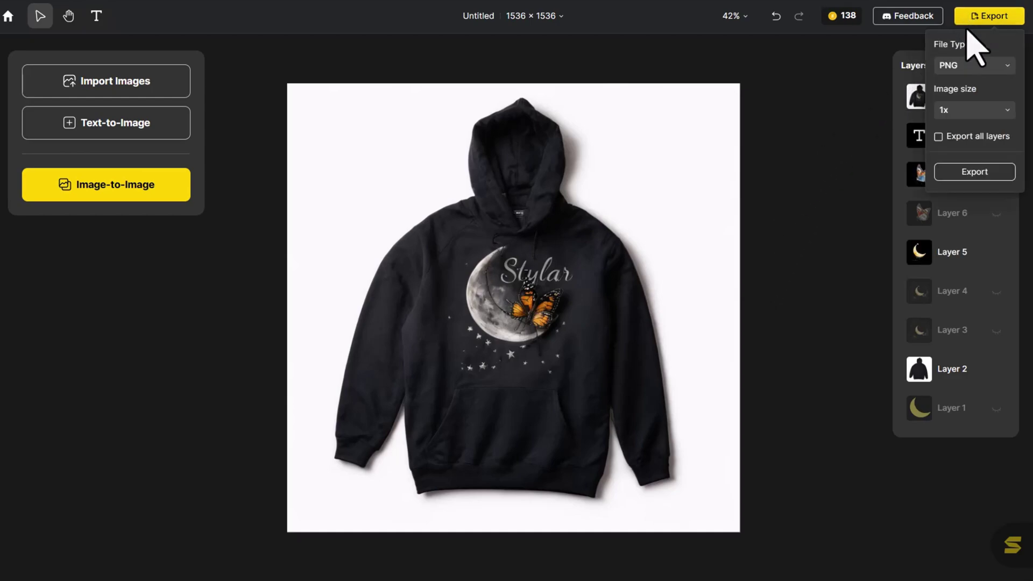
click(969, 110)
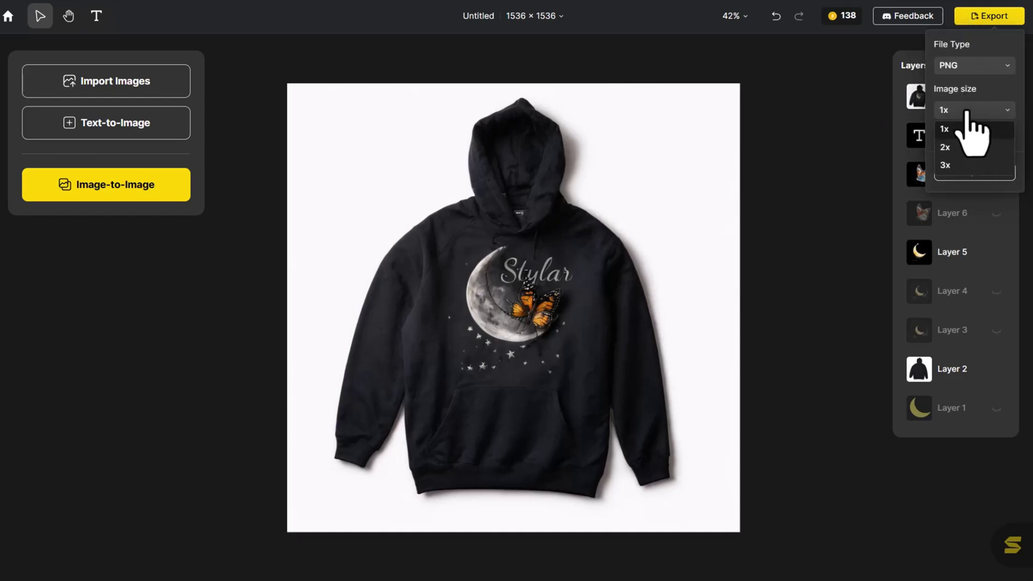
click(967, 129)
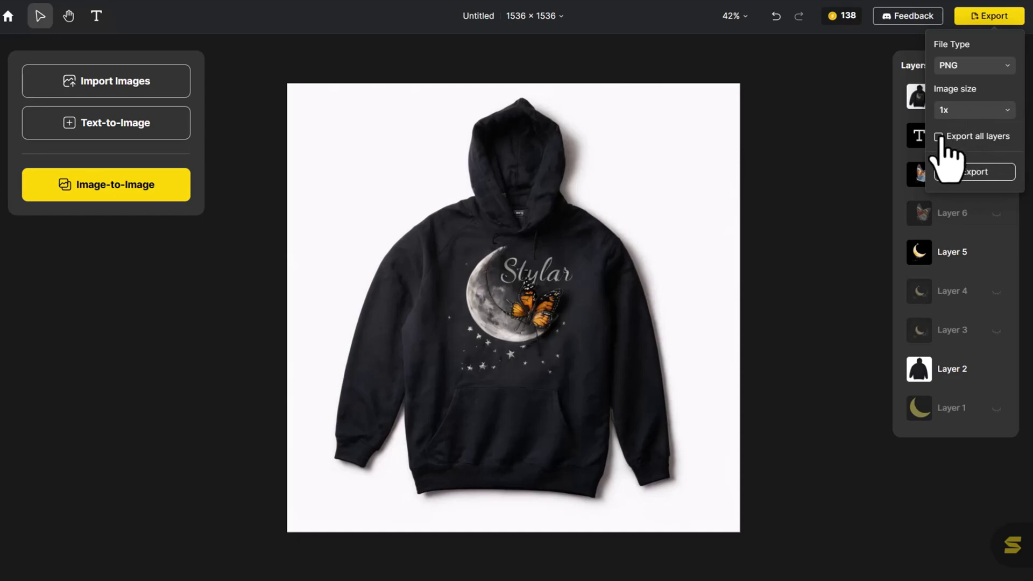
click(949, 171)
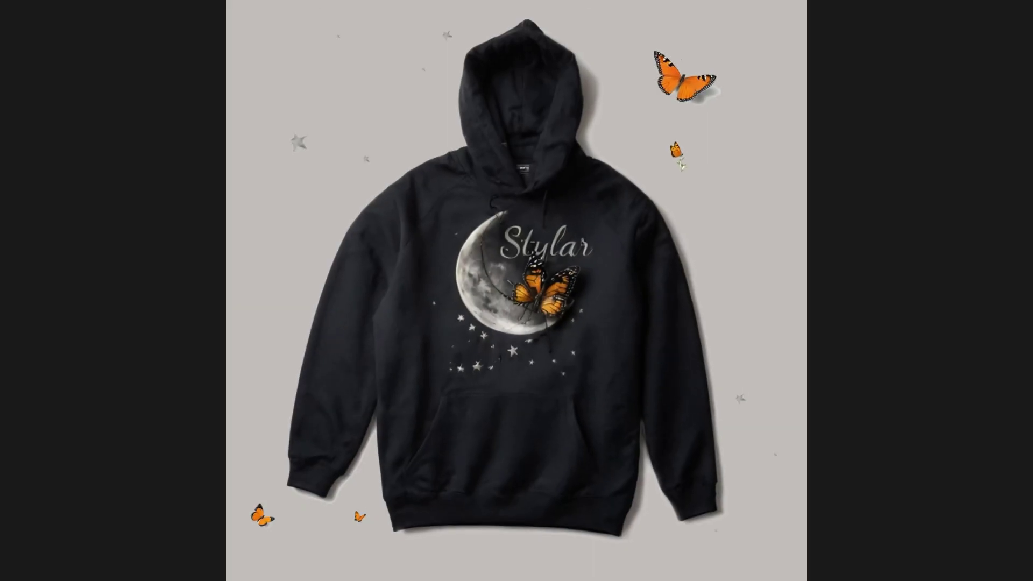